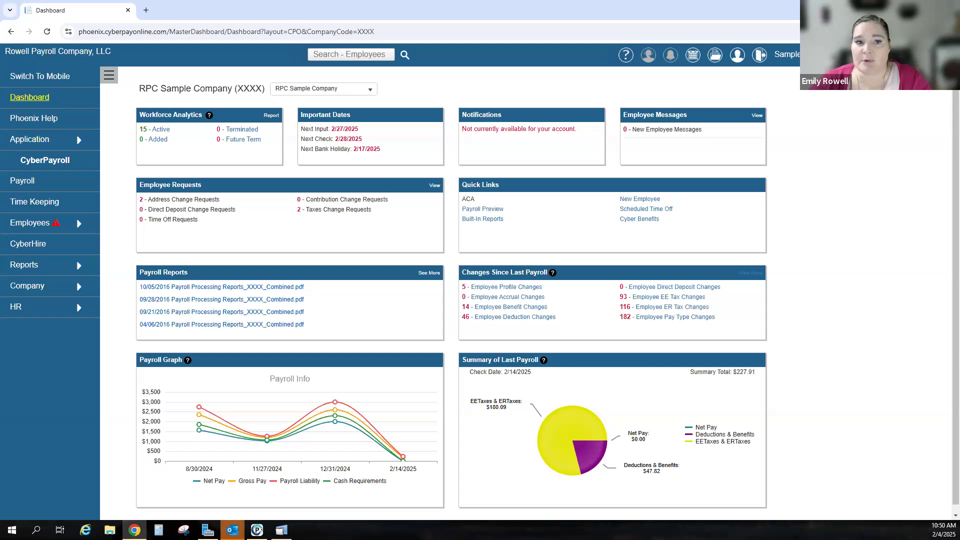
Check the company's payroll period and check dates in the payroll setup, leaving them unchanged
click(24, 183)
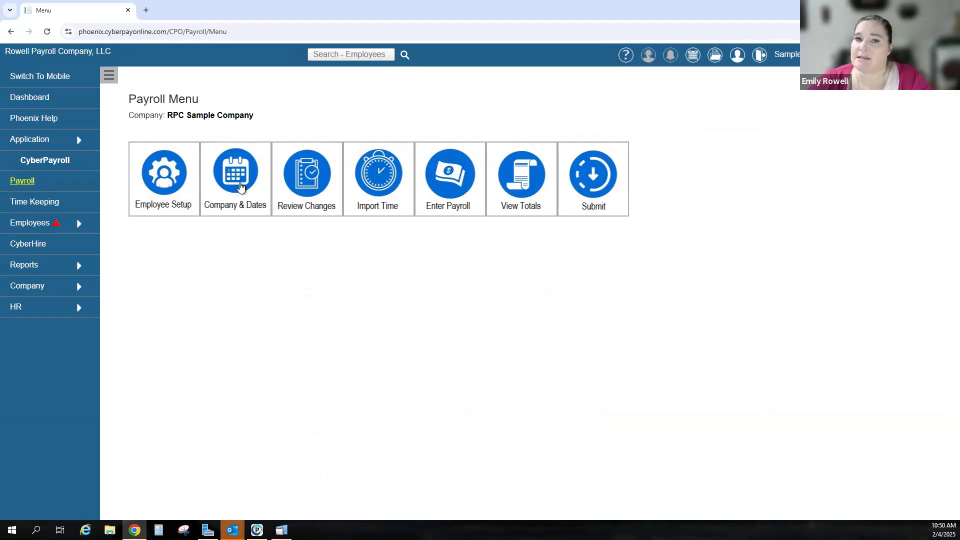
click(240, 186)
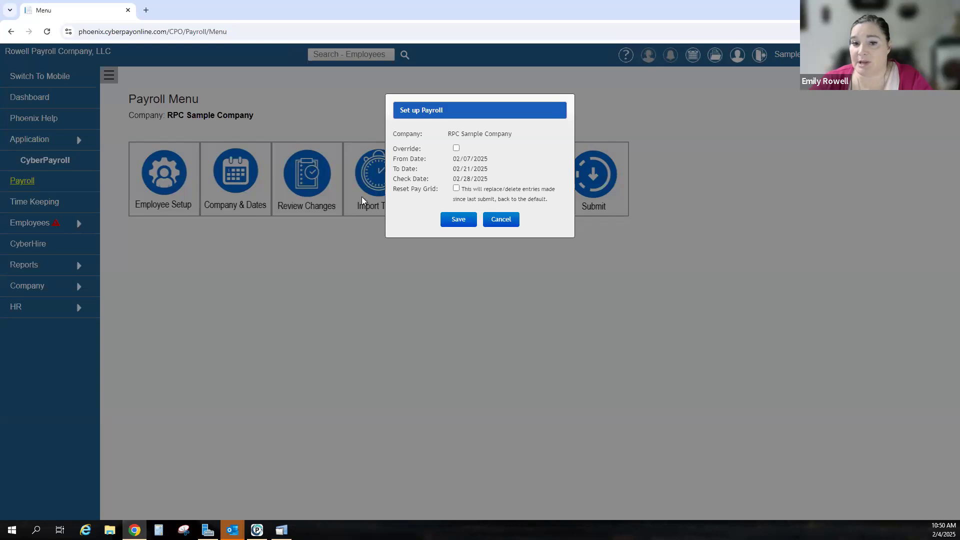
click(514, 224)
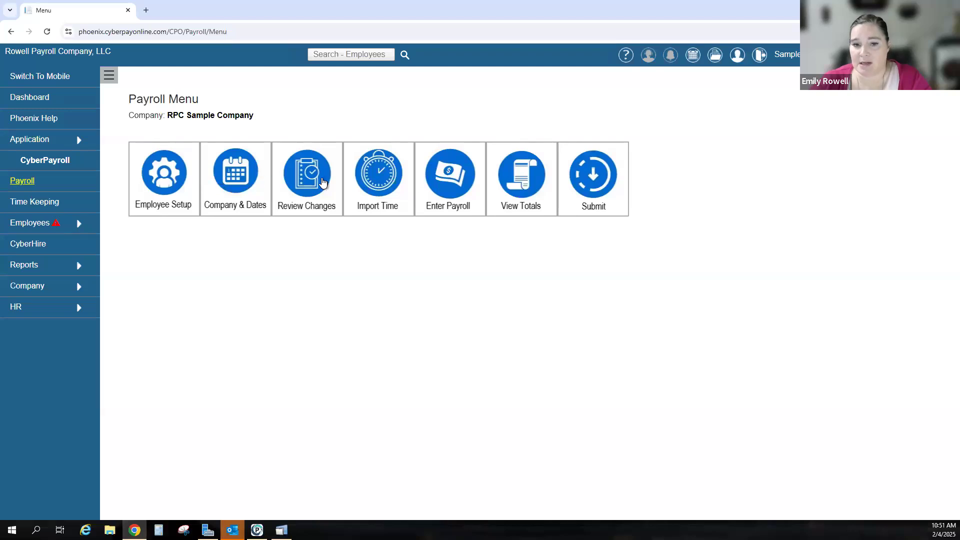
Open the manual checks pay grid from payroll entry and start adding an employee pay row with terminated employees shown
click(450, 188)
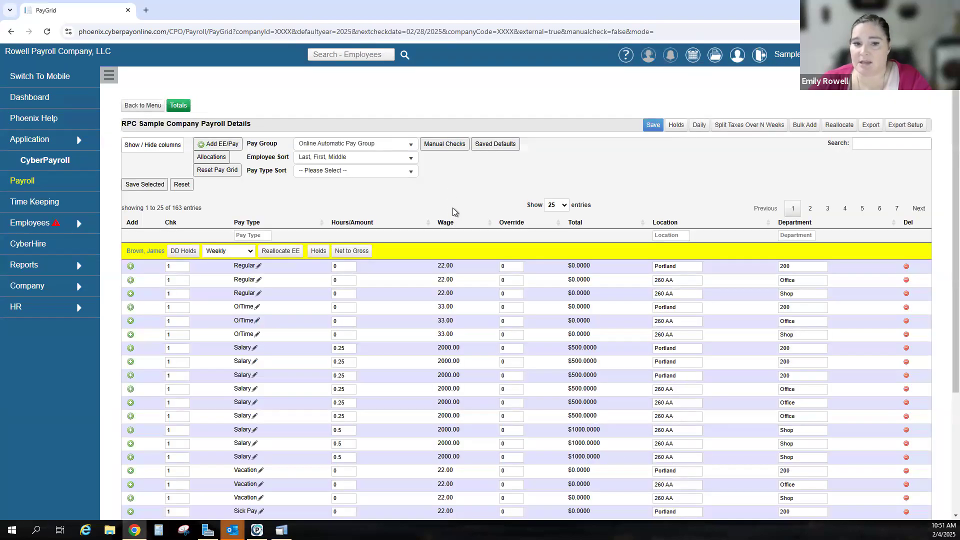
click(436, 148)
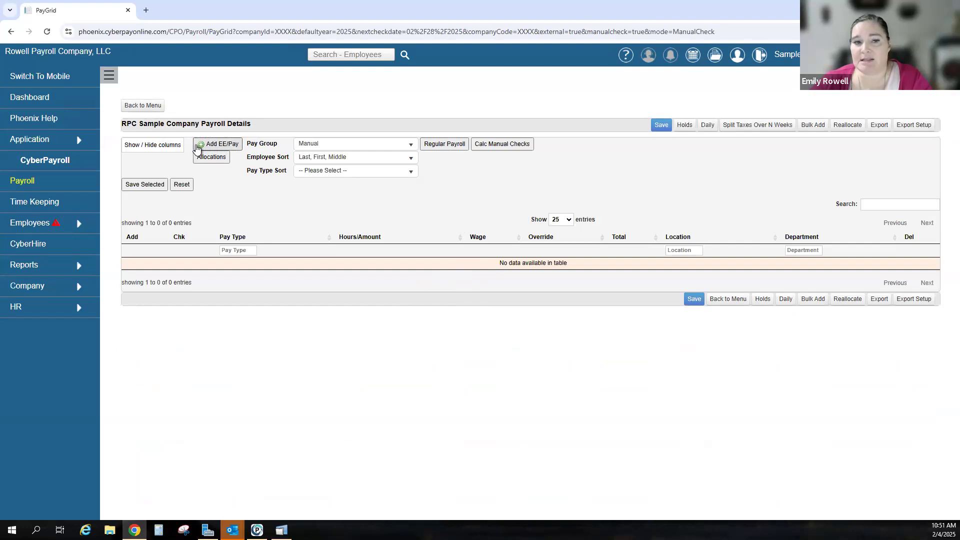
click(229, 145)
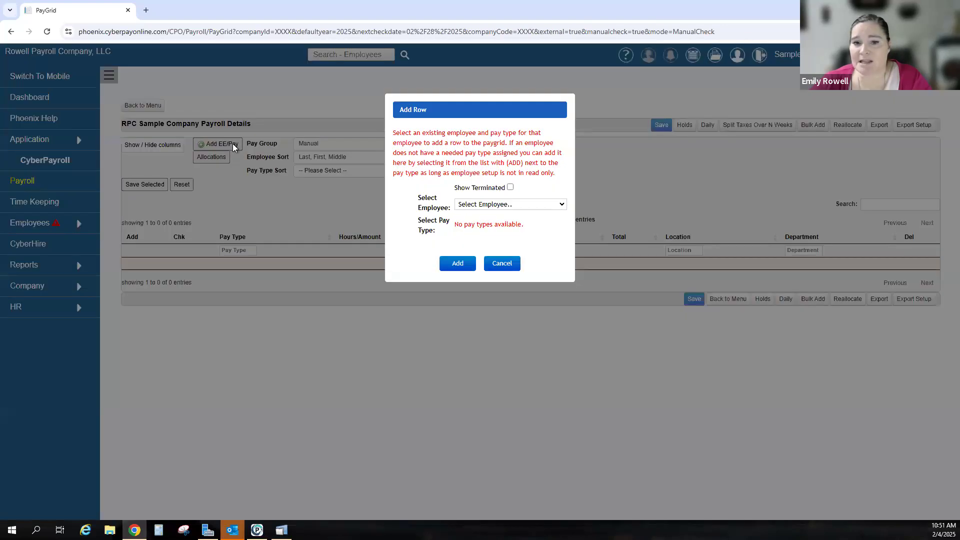
click(562, 205)
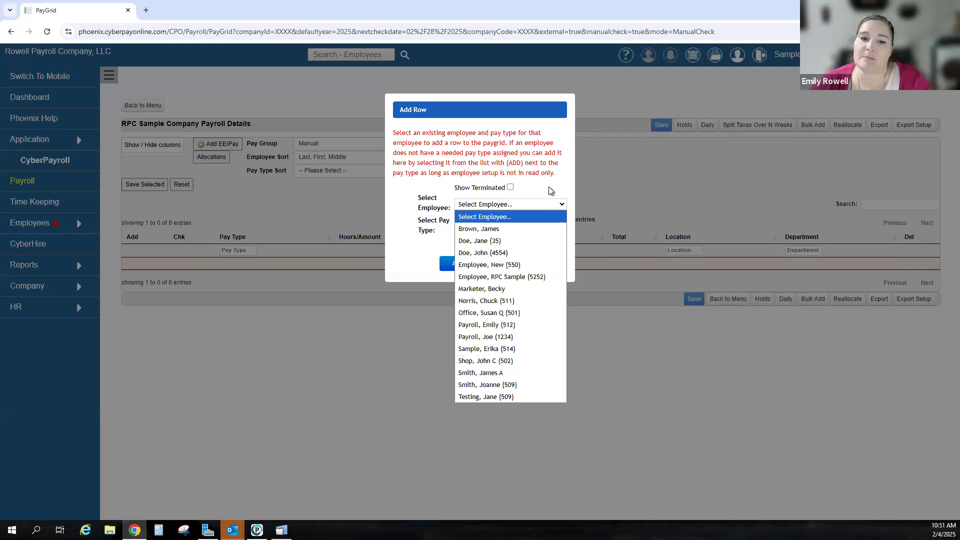
click(550, 190)
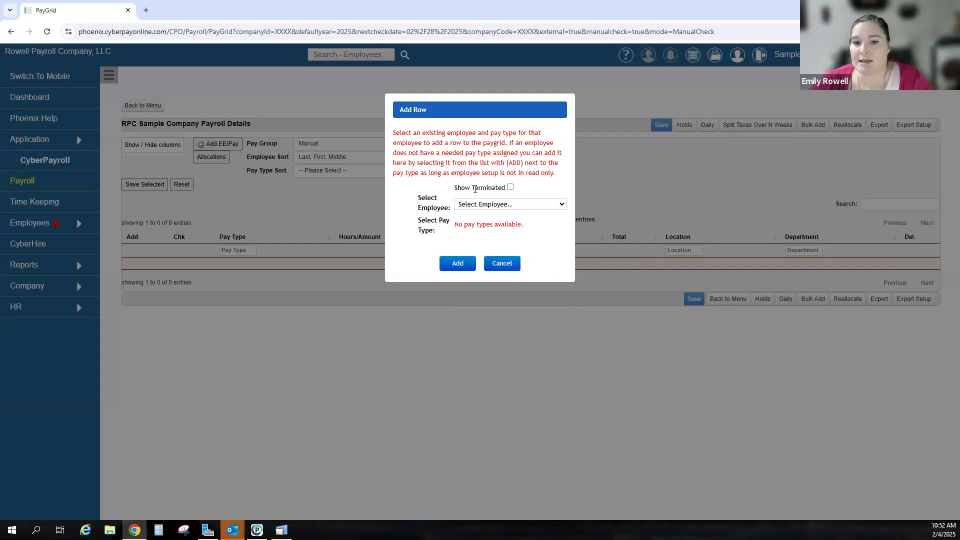
click(510, 188)
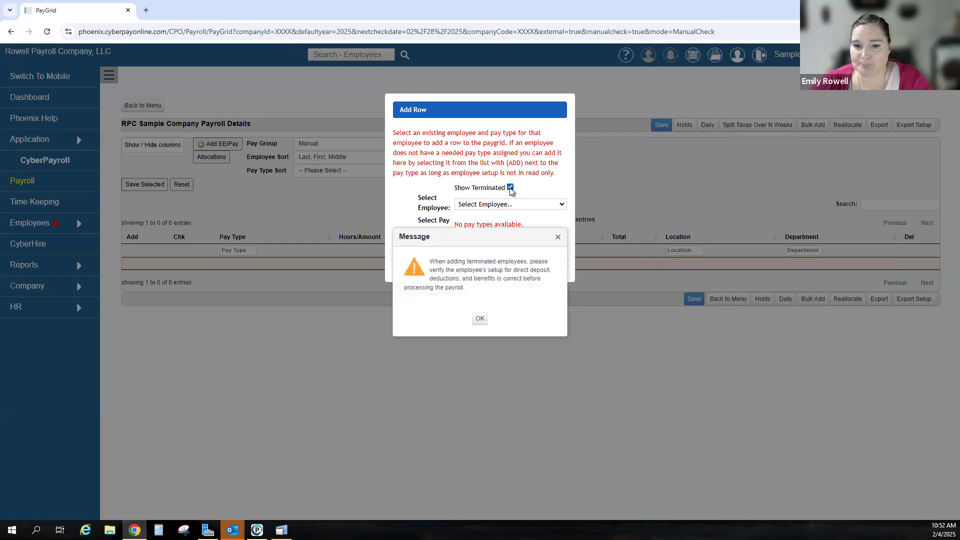
click(480, 319)
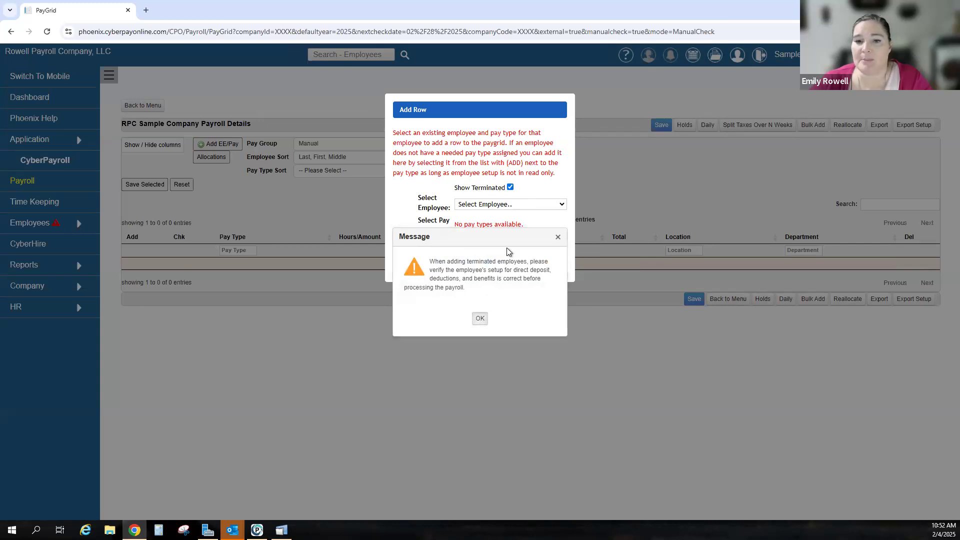
Select the active office employee and add a Regular pay item to the manual check grid
click(484, 205)
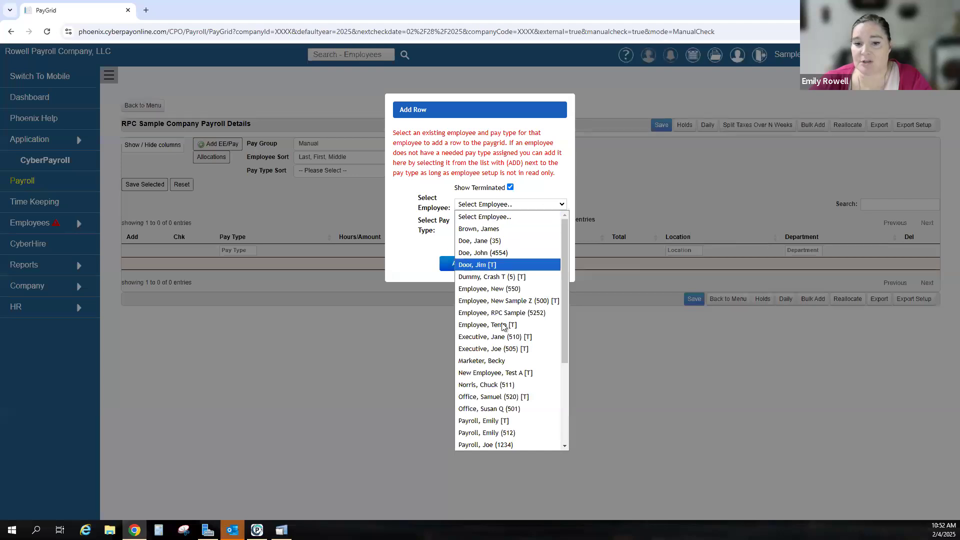
click(513, 409)
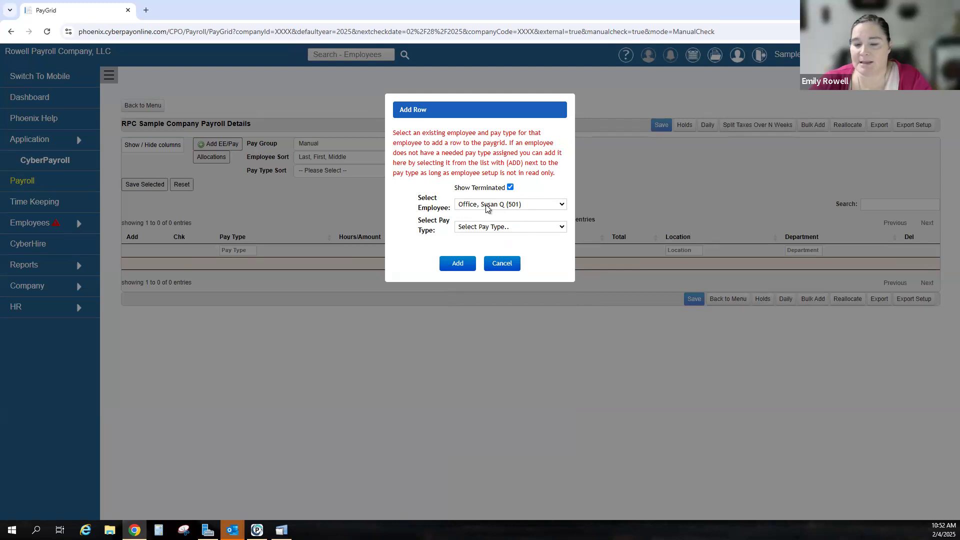
click(509, 227)
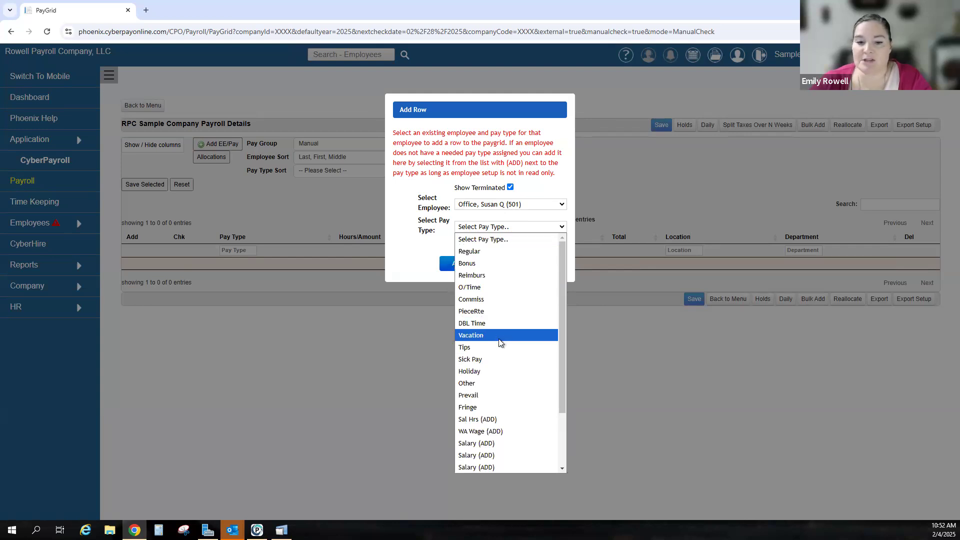
click(483, 252)
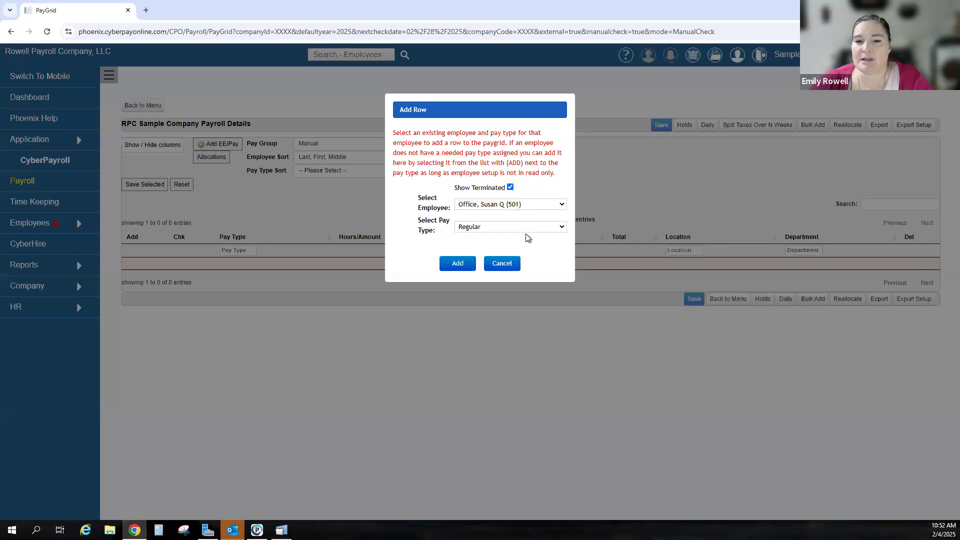
click(456, 265)
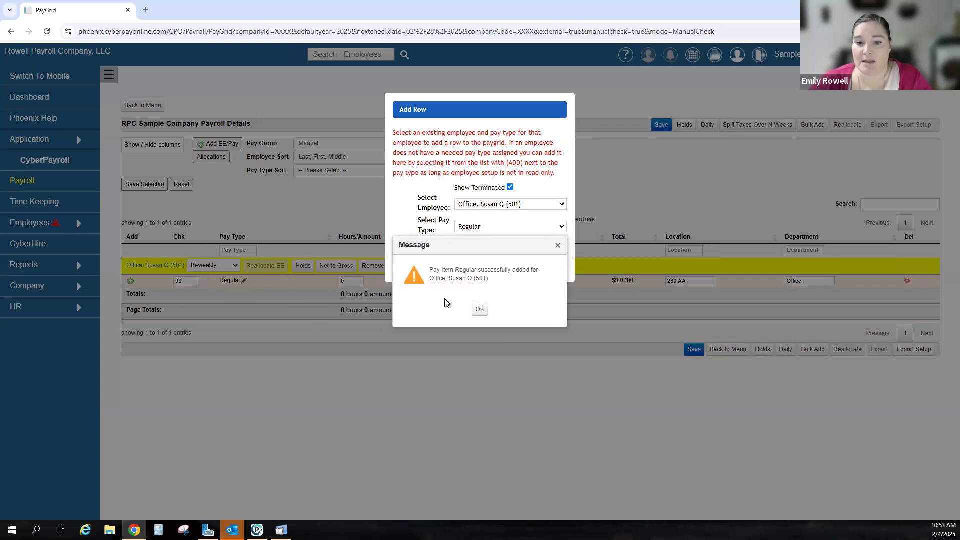
click(476, 310)
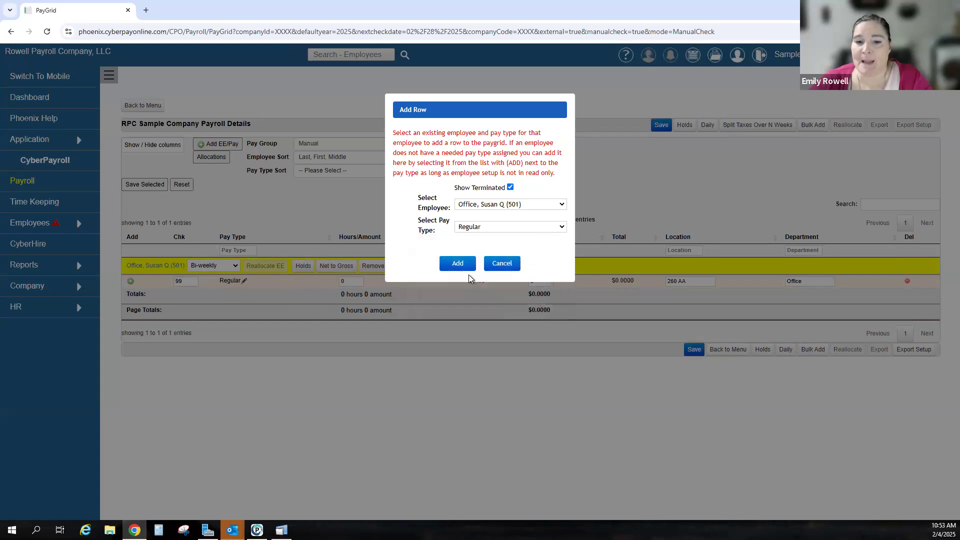
Add an O/Time pay item for the same employee and finish adding rows
click(494, 227)
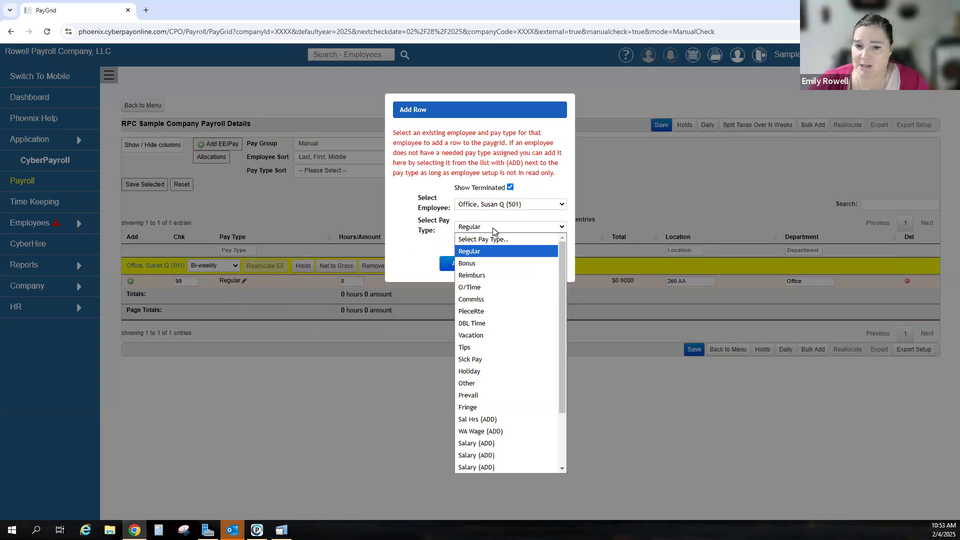
click(484, 287)
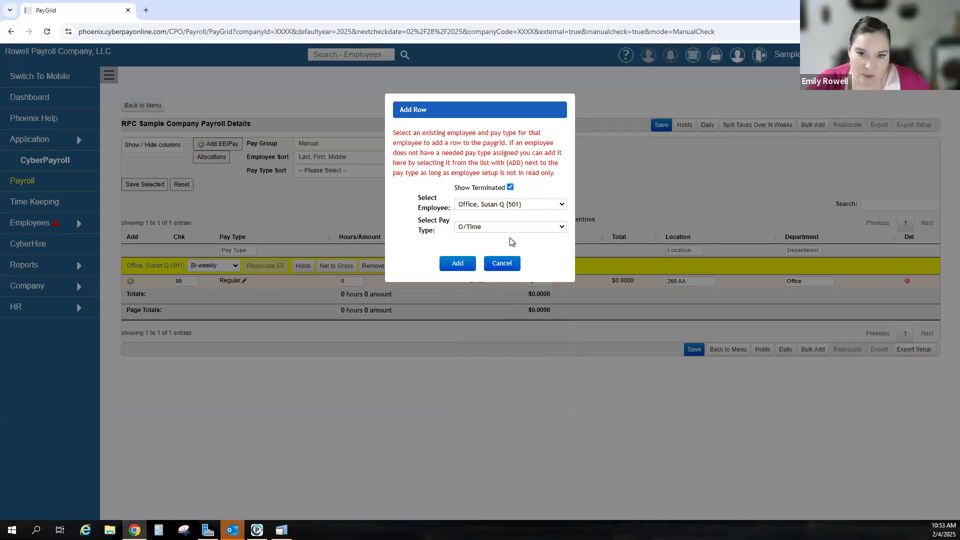
click(457, 268)
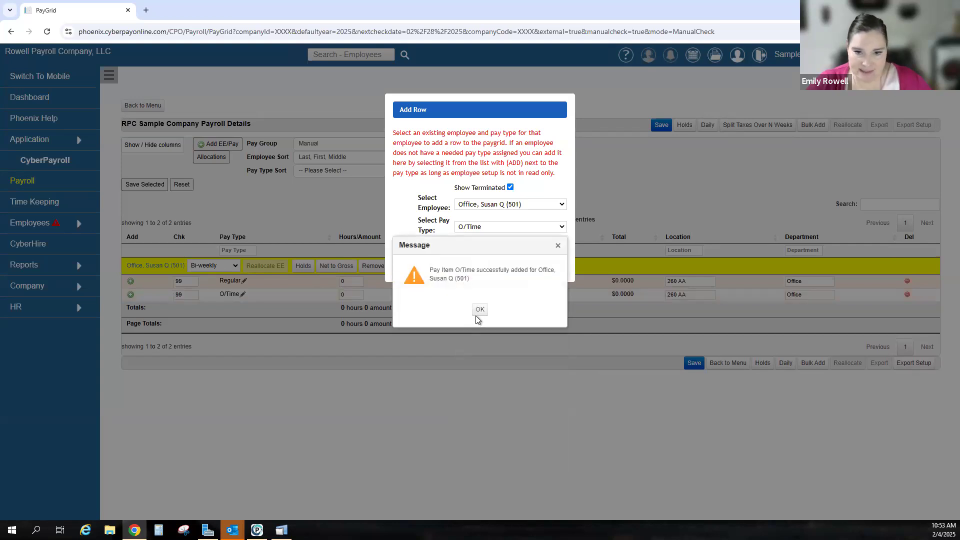
click(480, 311)
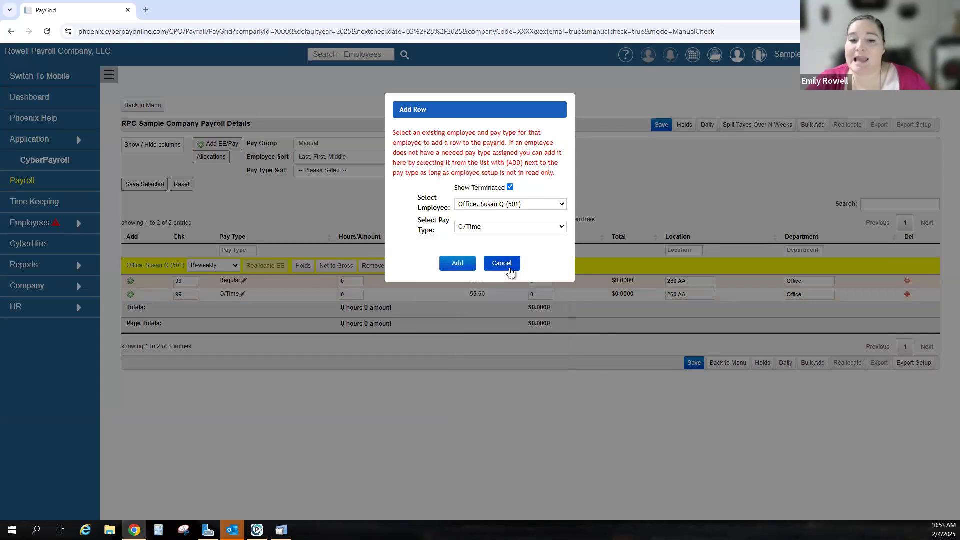
click(510, 271)
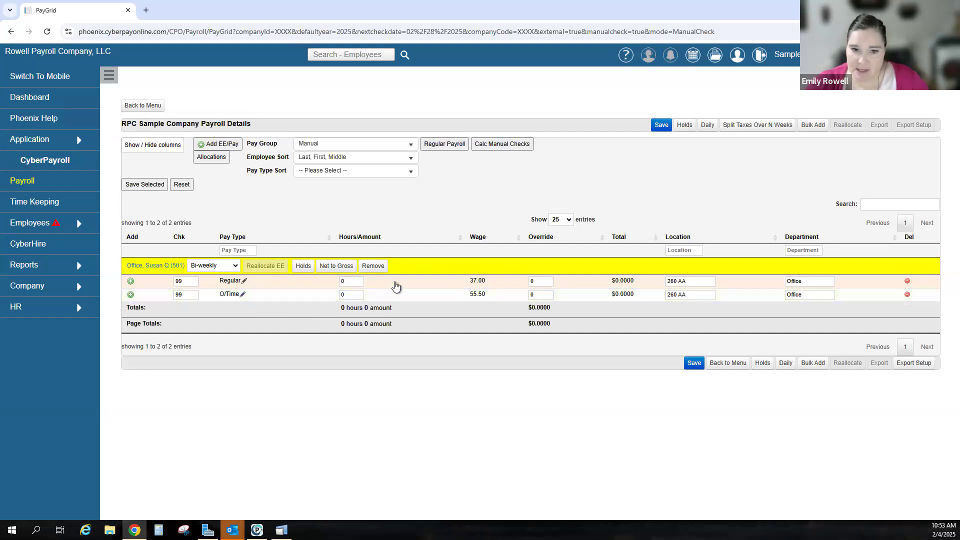
Enter 8 Regular hours and 2 O/Time hours for the employee and save the pay grid
click(348, 282)
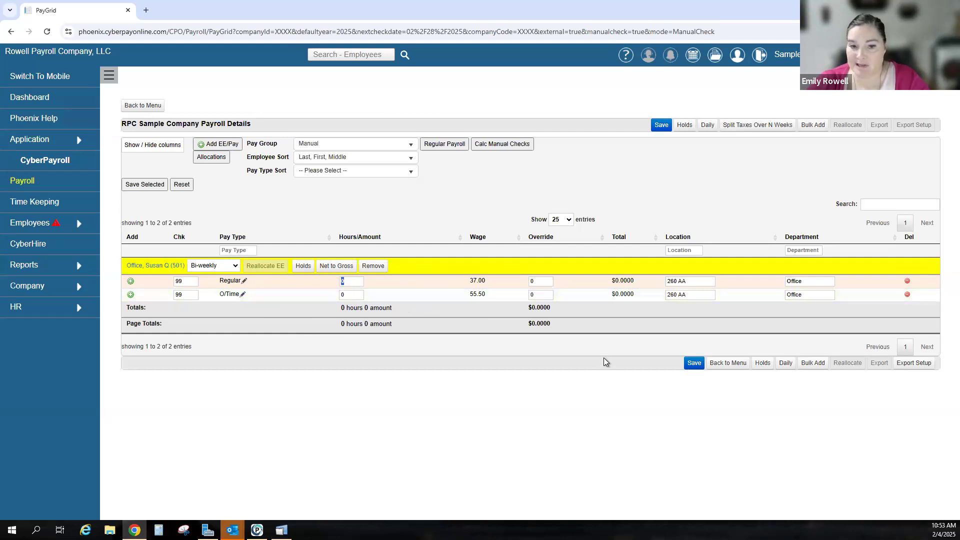
text(8)
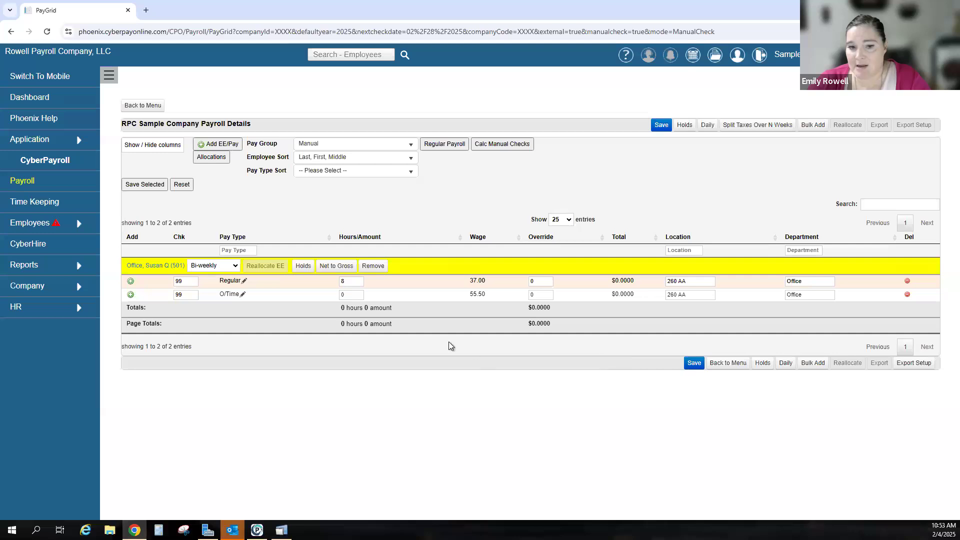
click(354, 294)
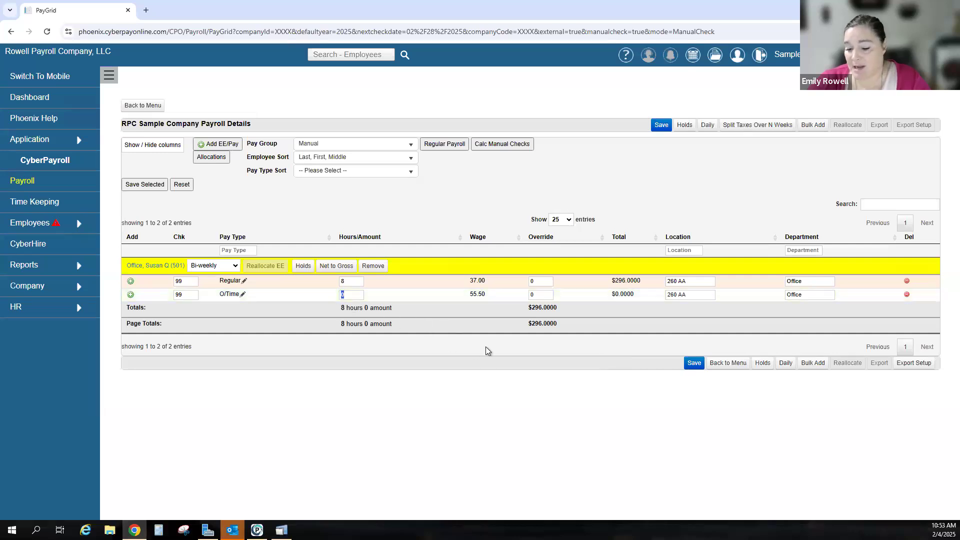
text(2)
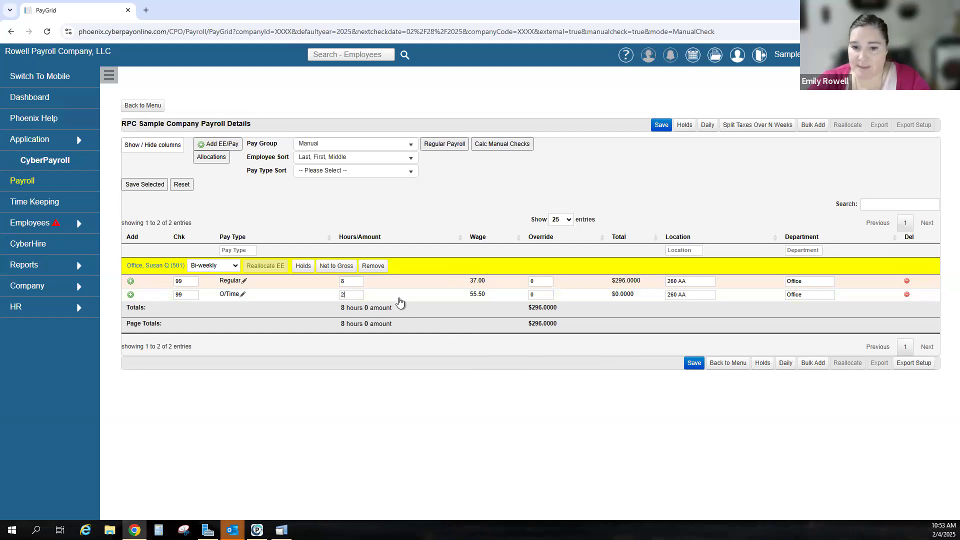
click(355, 294)
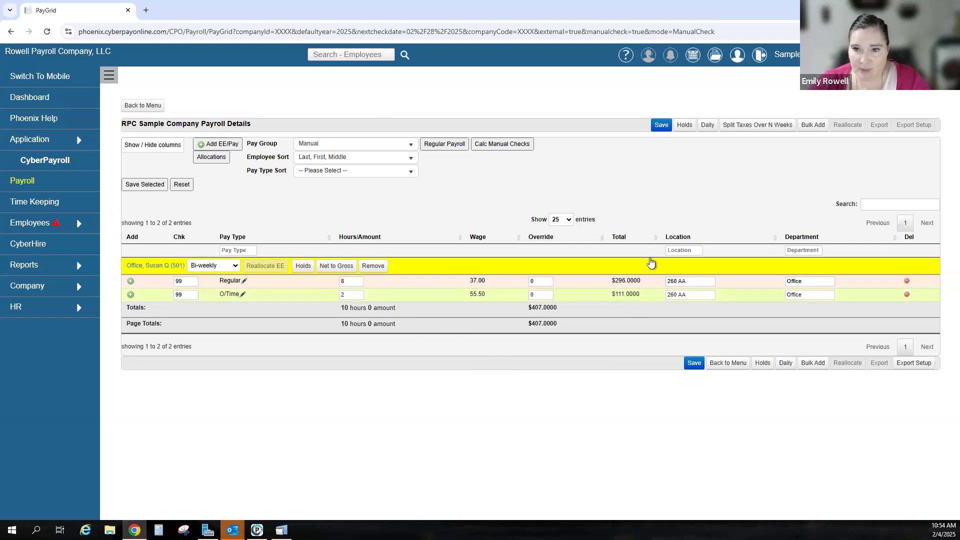
click(694, 363)
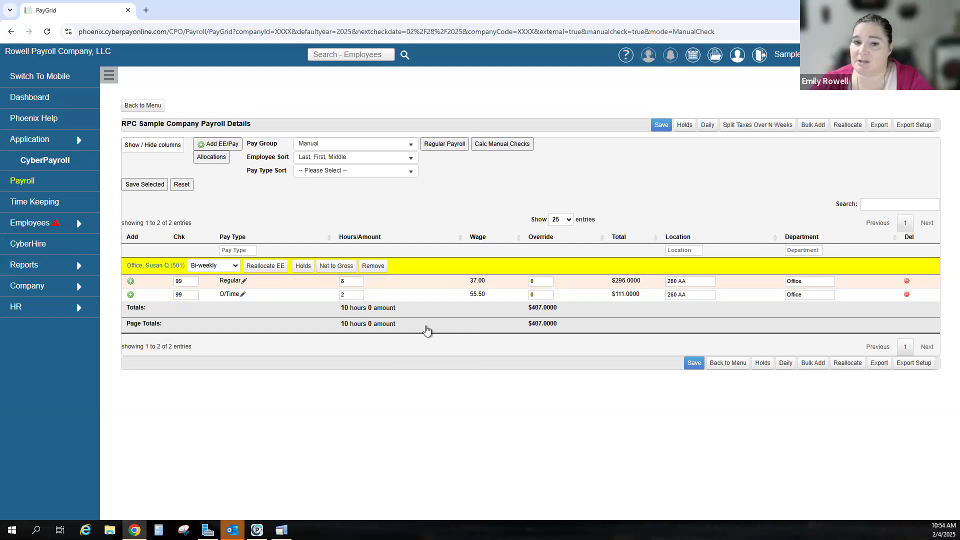
Hold the Aflac and Health Insurance pretax deductions and the 401K(ER) Match and MED BEN benefits on the employee's manual check, and save
click(302, 267)
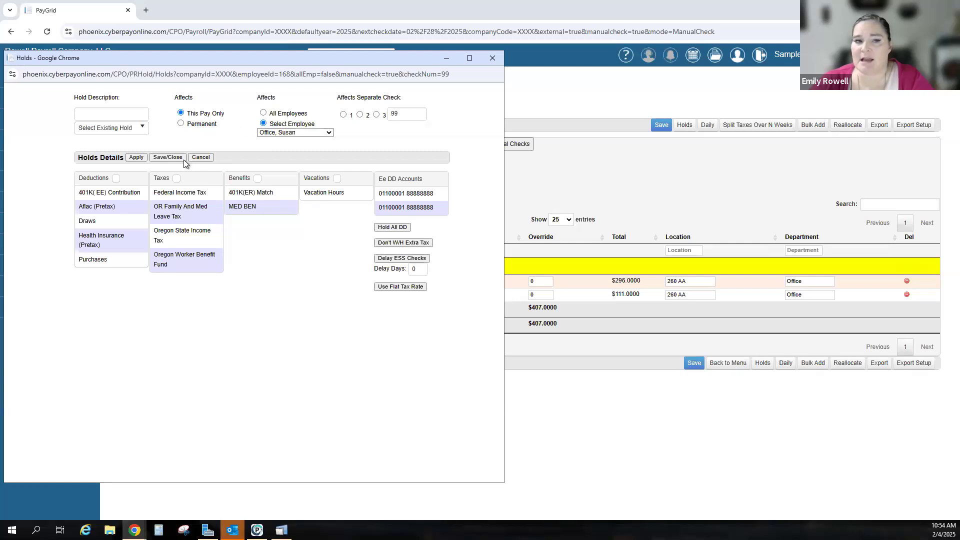
click(89, 241)
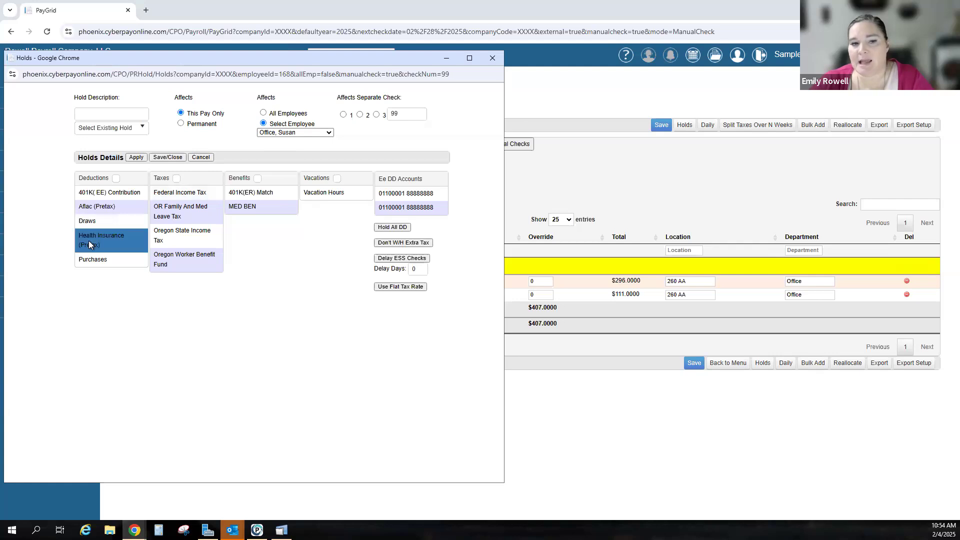
click(121, 203)
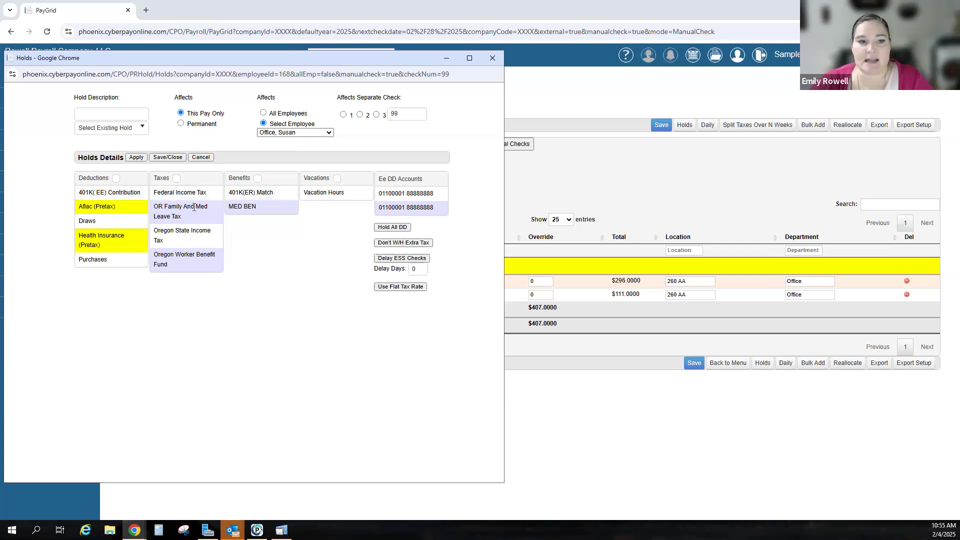
click(251, 193)
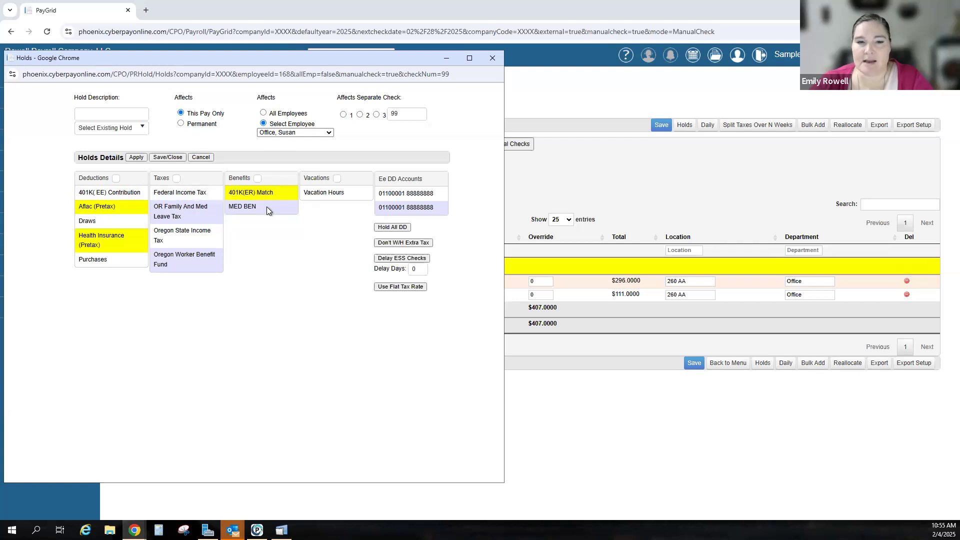
click(266, 208)
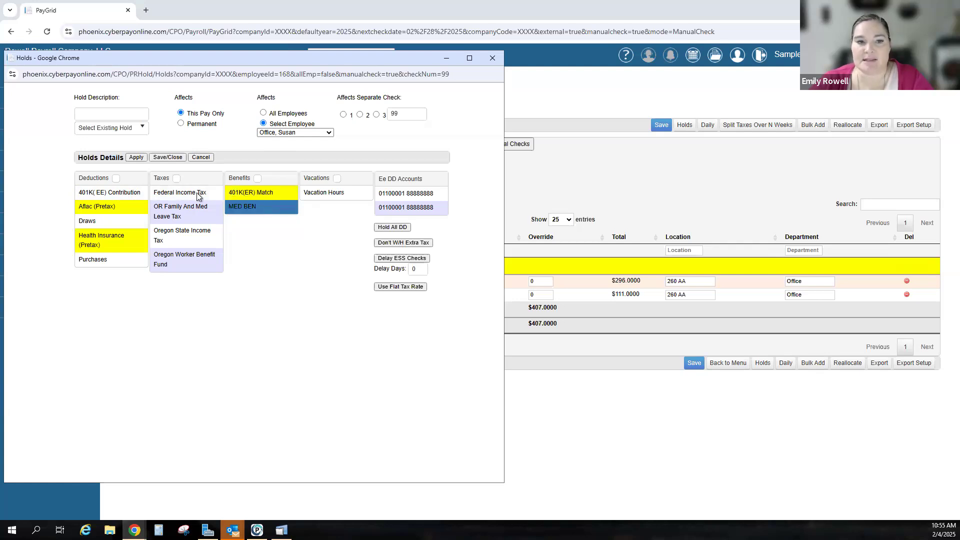
click(134, 157)
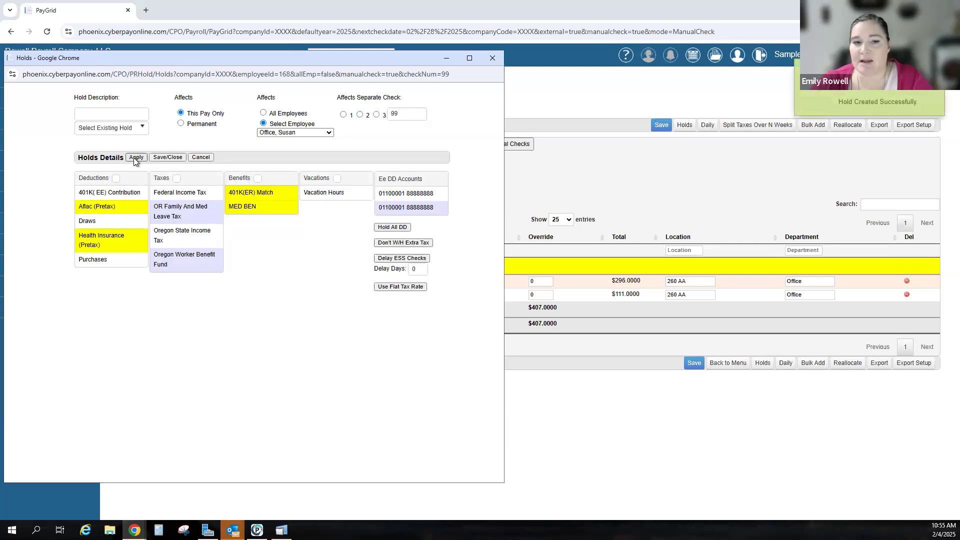
click(168, 158)
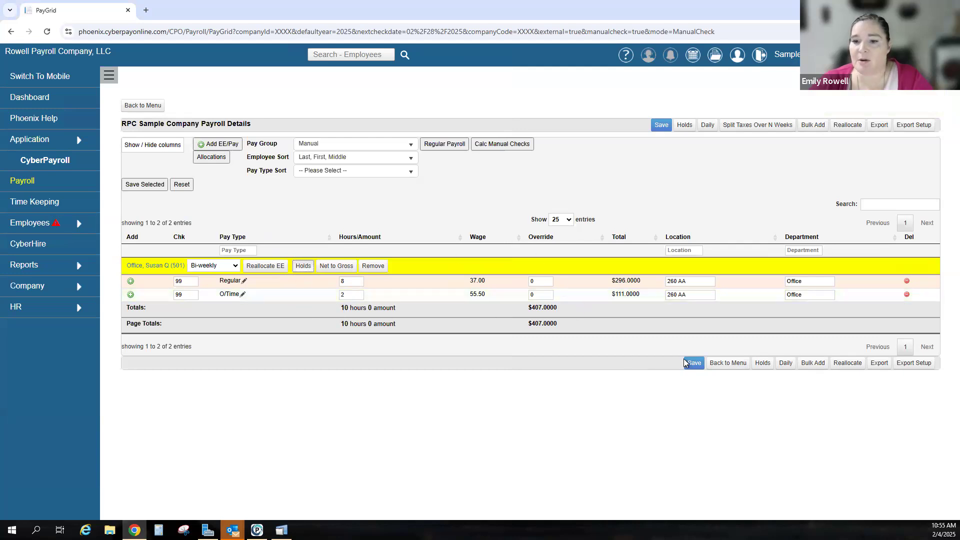
click(545, 282)
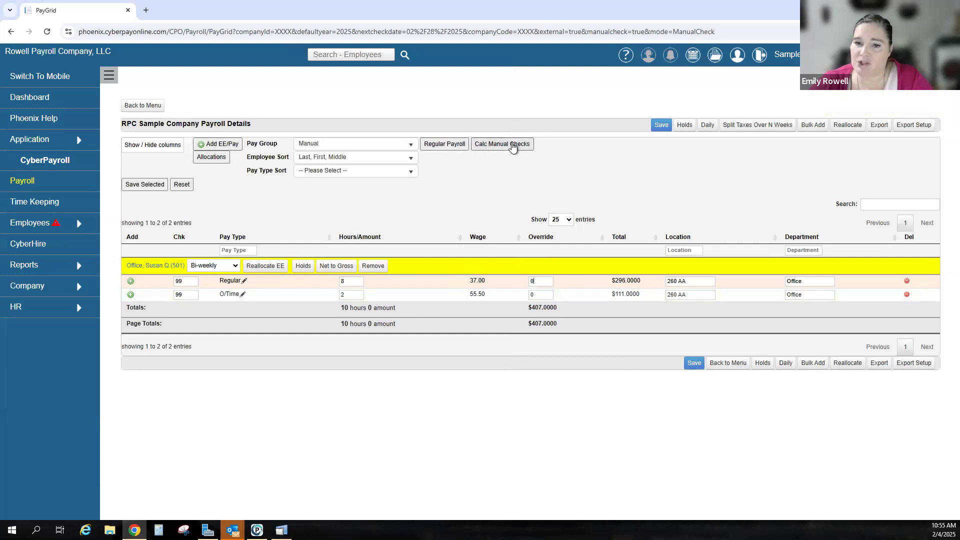
Calculate the manual check by submitting it for preview, and acknowledge the payroll processing notices
click(484, 144)
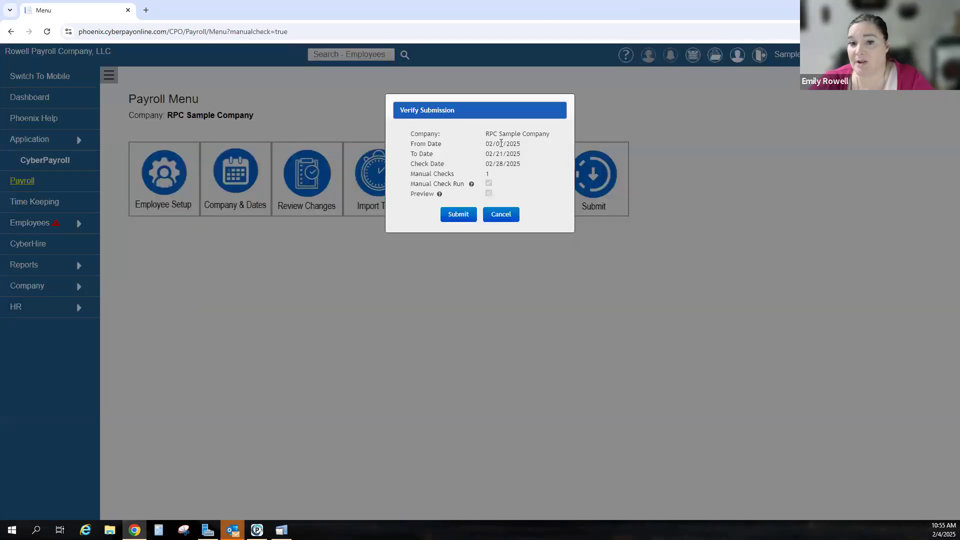
click(456, 215)
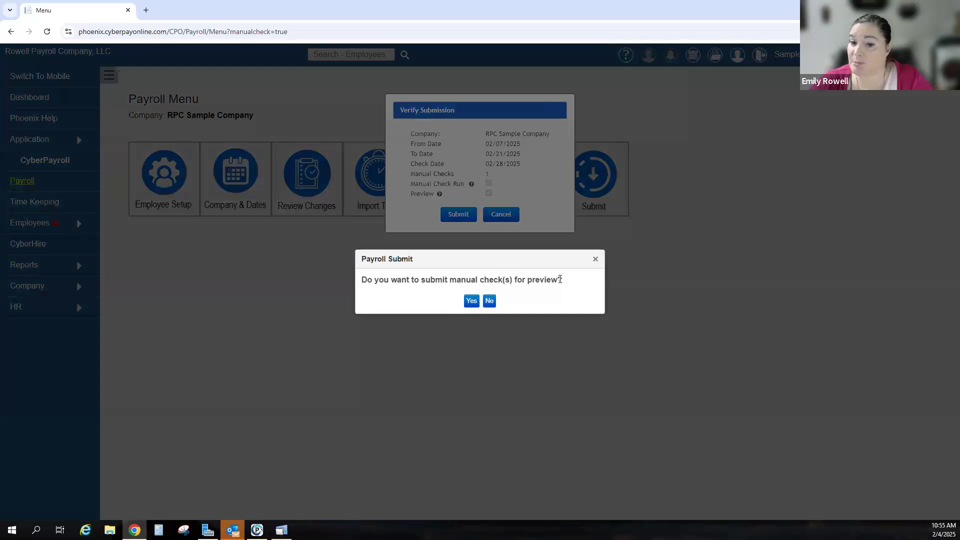
click(471, 300)
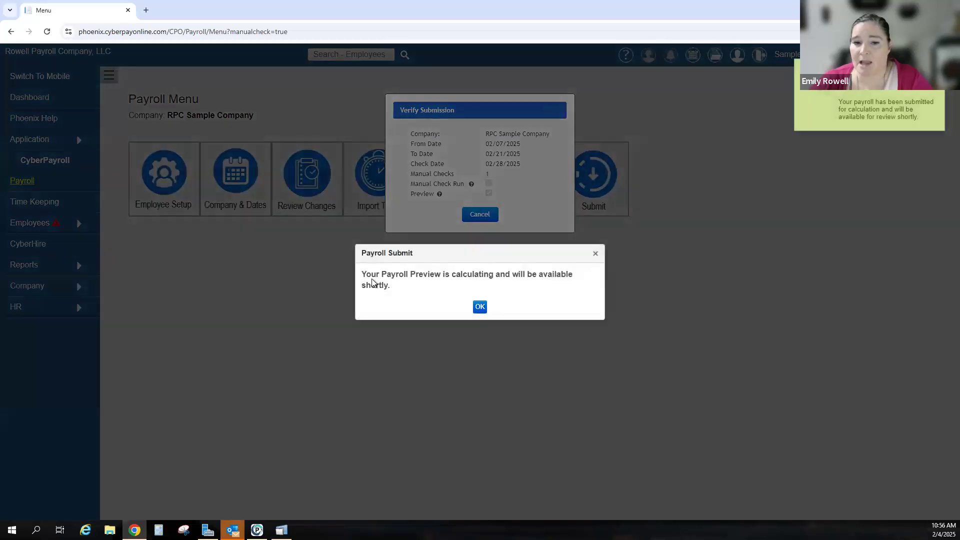
click(480, 307)
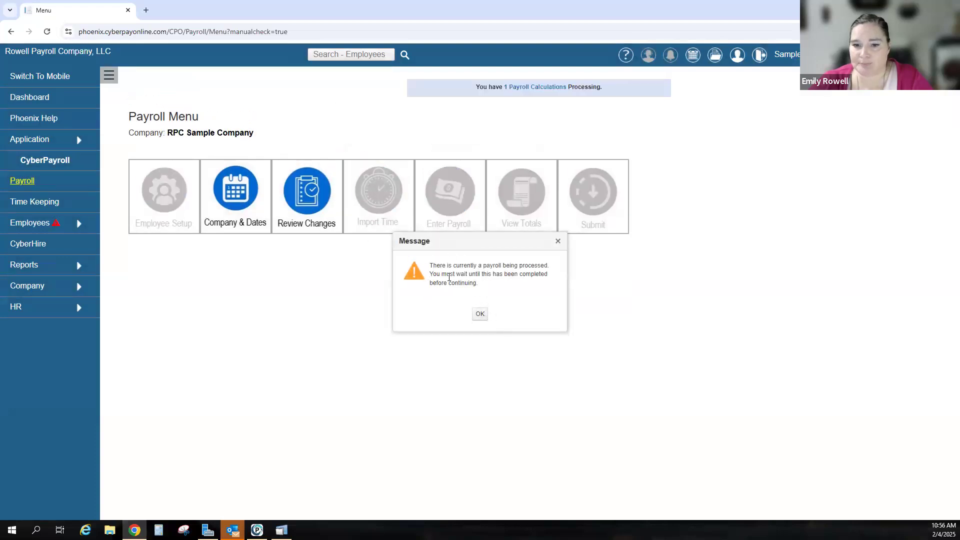
click(481, 314)
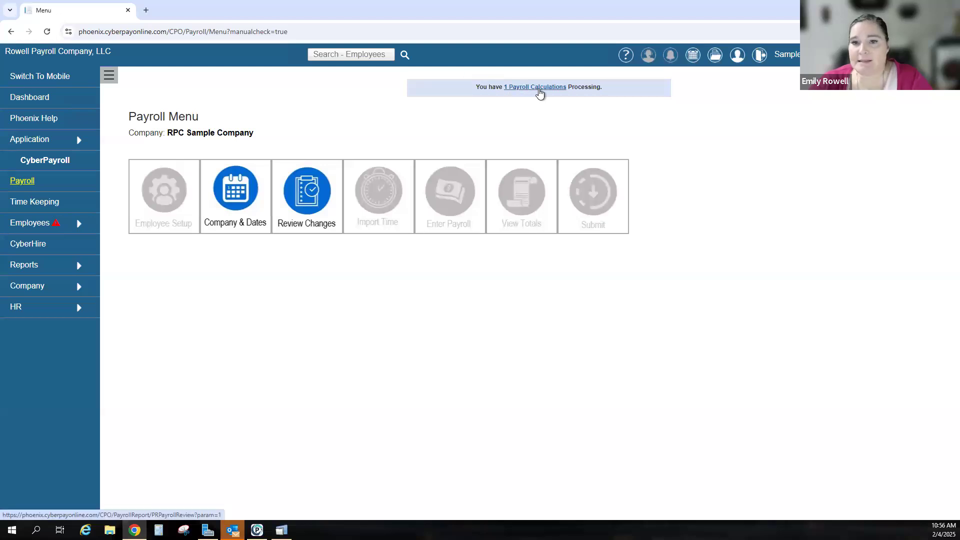
Show the payroll calculations pending approval and open the manual check's Payroll Preview Report PDF
click(539, 91)
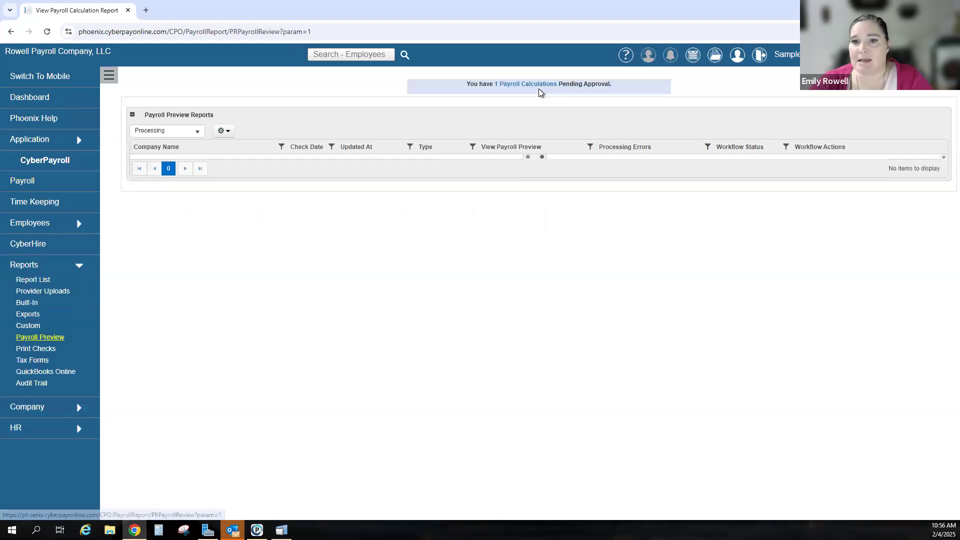
click(529, 90)
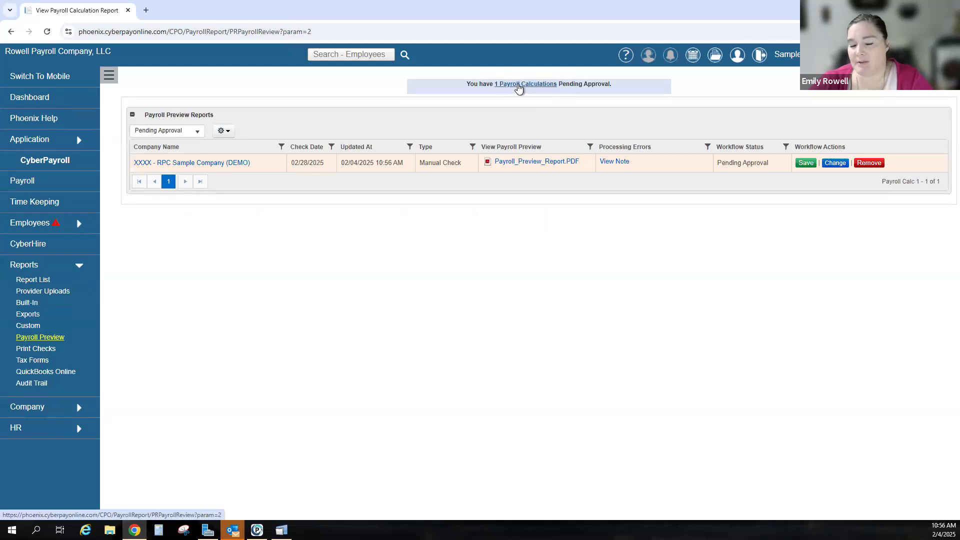
click(519, 88)
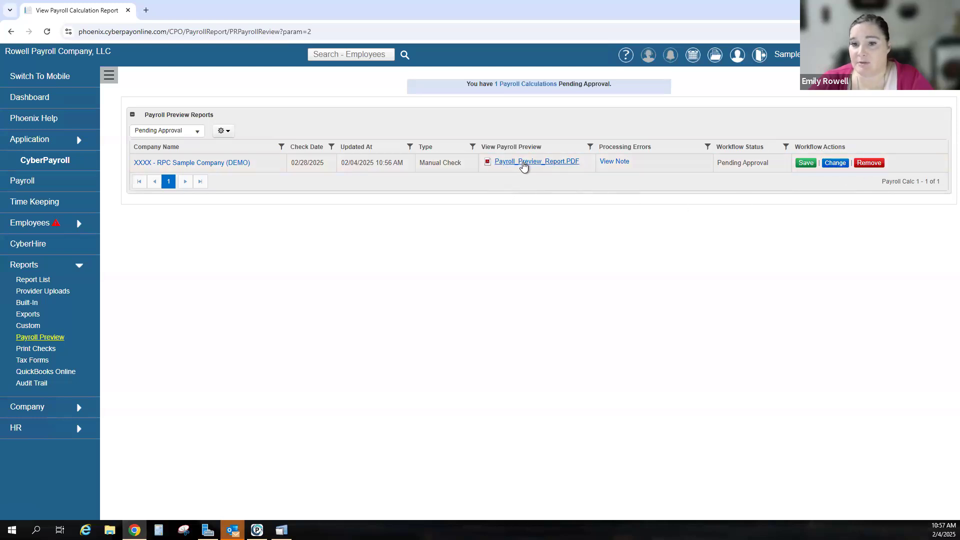
click(506, 165)
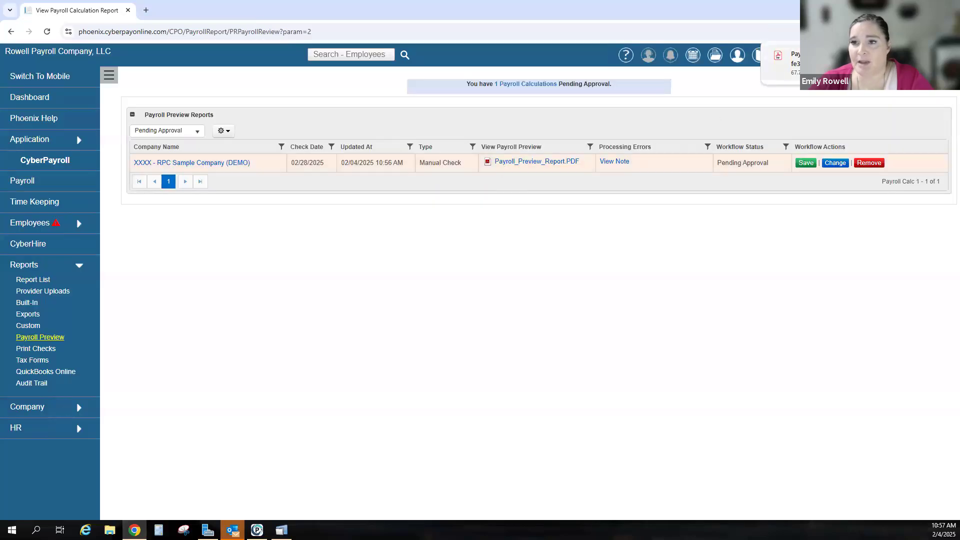
click(822, 63)
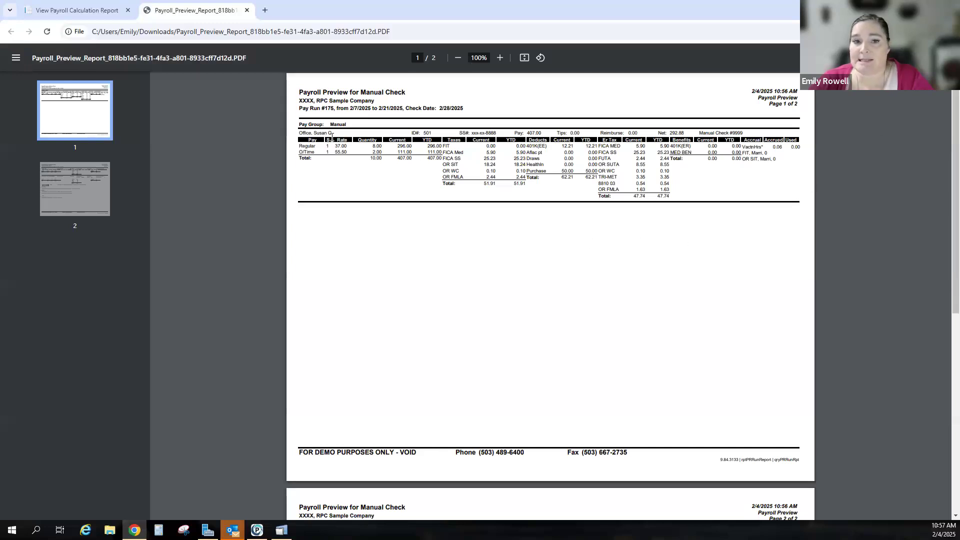
Examine the employee, current deductions, net pay and report timestamp in the manual check preview, and close the report
drag(302, 134, 333, 131)
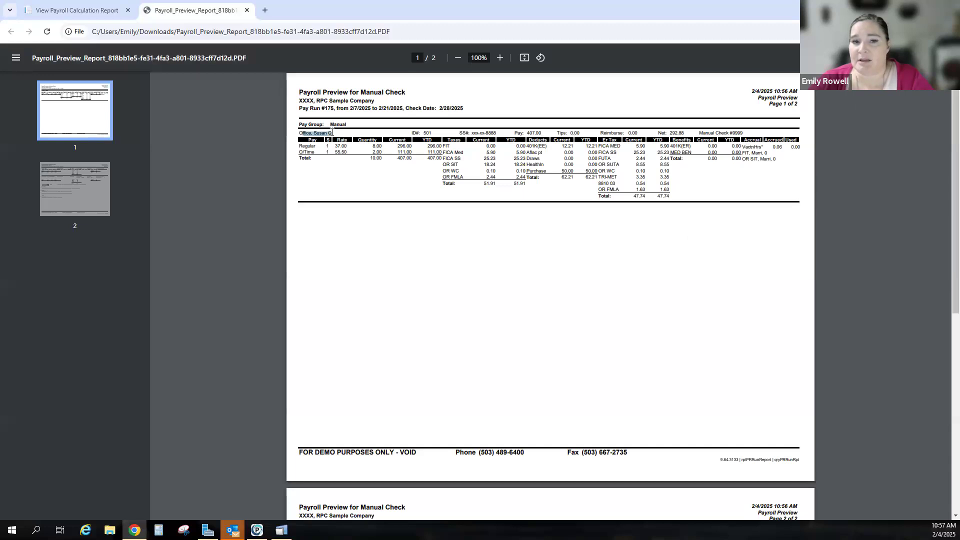
click(367, 148)
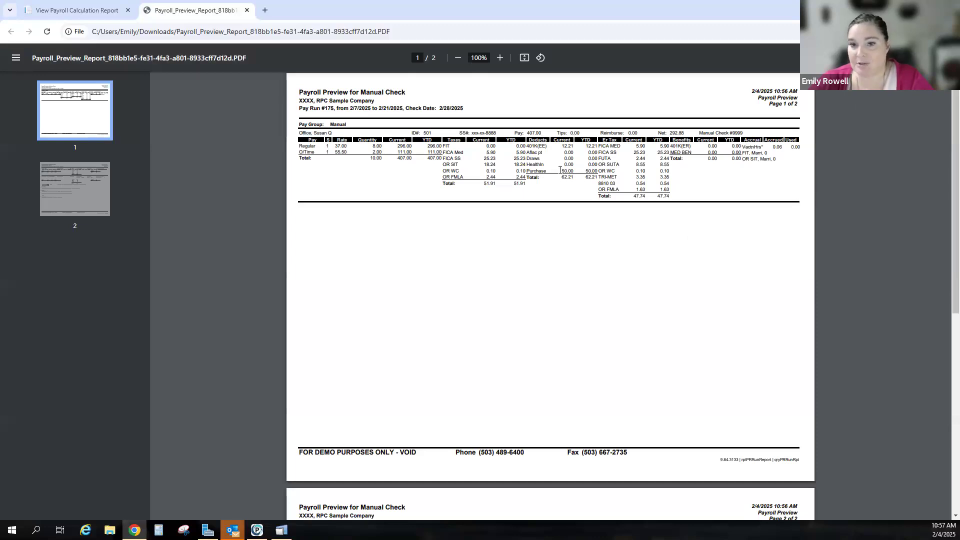
double_click(571, 170)
mouse_move(560, 145)
mouse_down()
mouse_move(560, 157)
mouse_move(573, 153)
mouse_up()
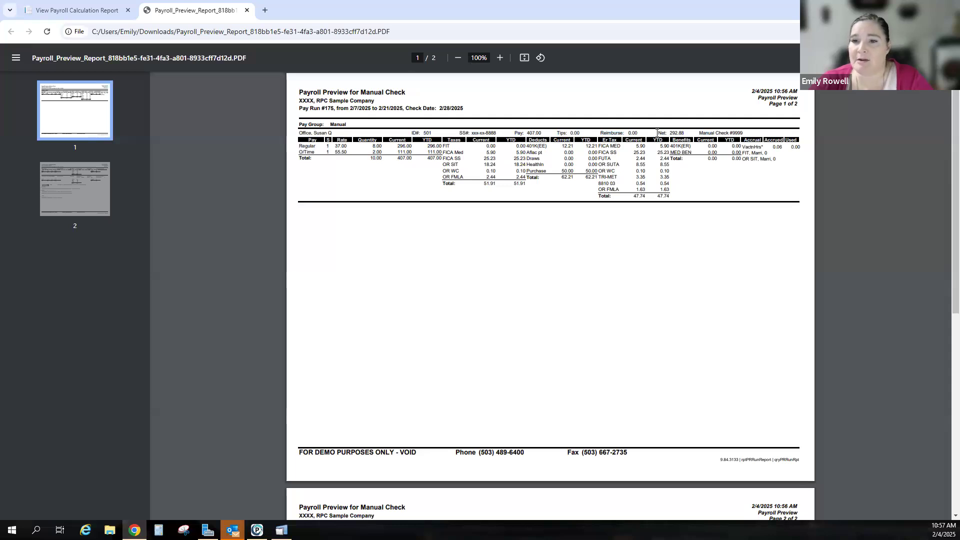
drag(666, 133, 678, 132)
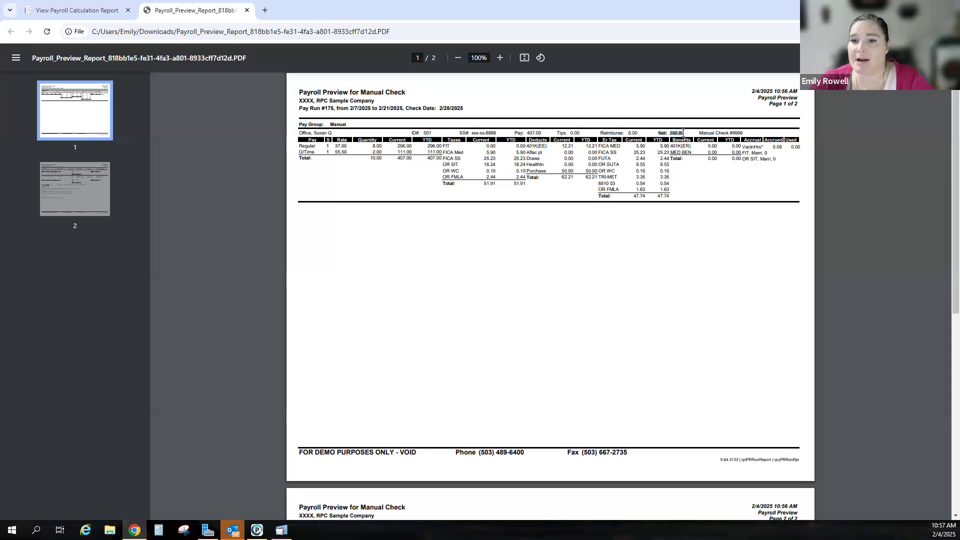
click(695, 131)
drag(666, 132, 684, 132)
drag(673, 133, 688, 133)
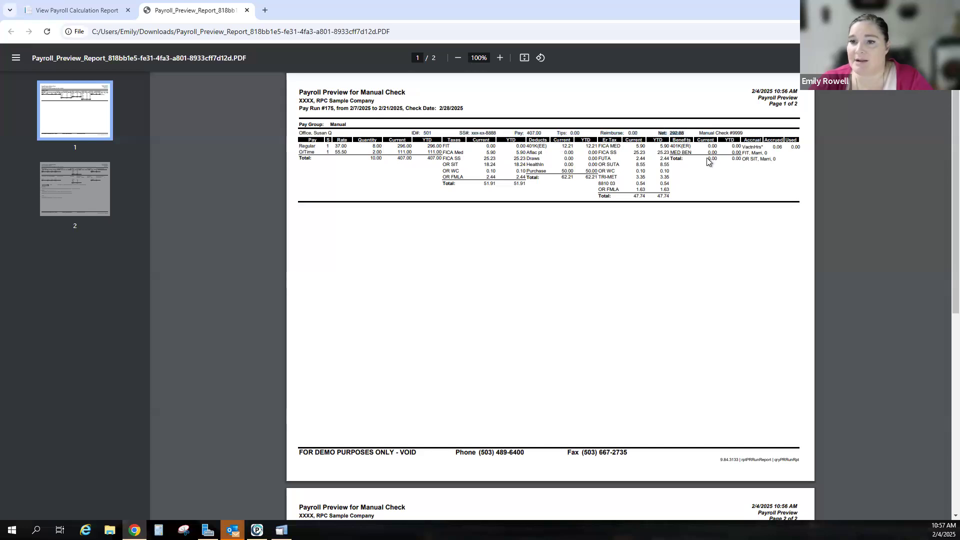
click(752, 92)
drag(776, 91, 800, 92)
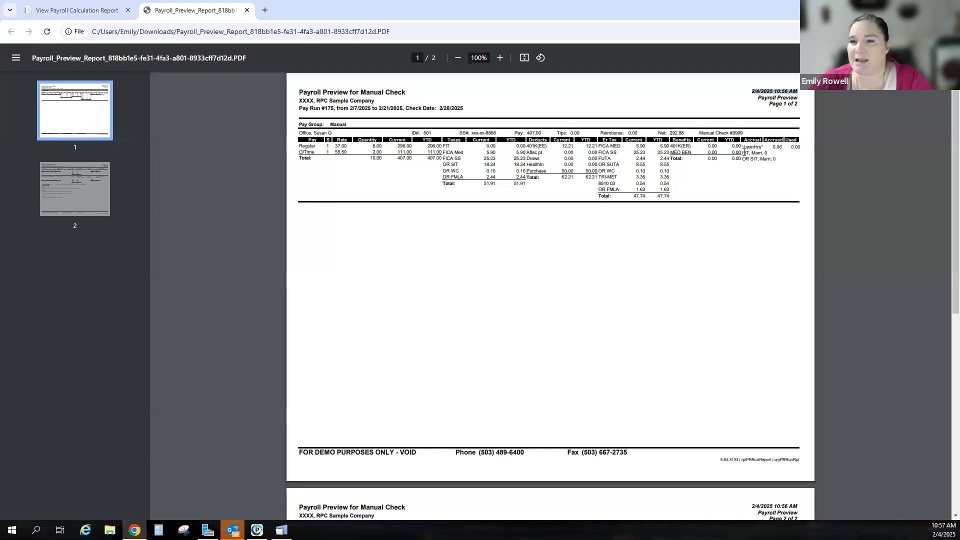
click(731, 186)
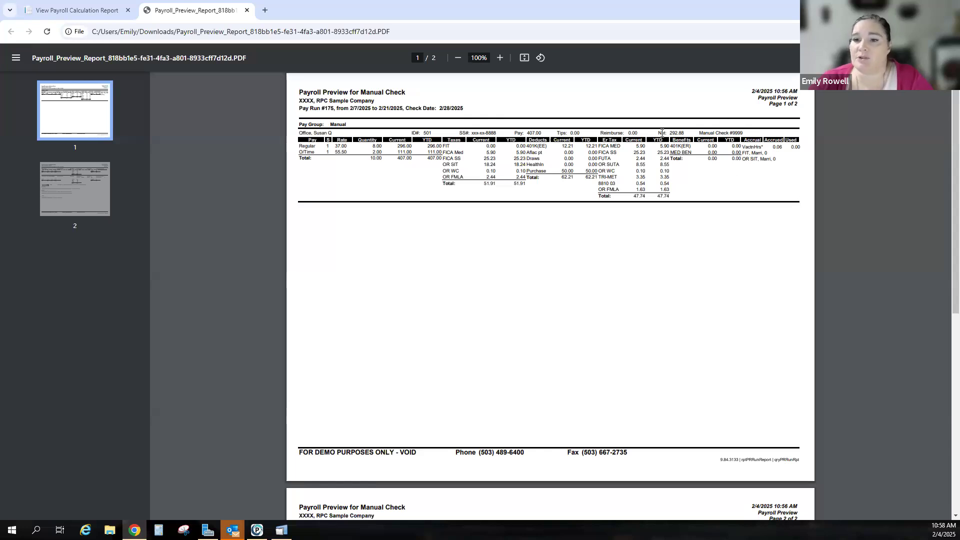
drag(673, 131, 689, 131)
click(709, 189)
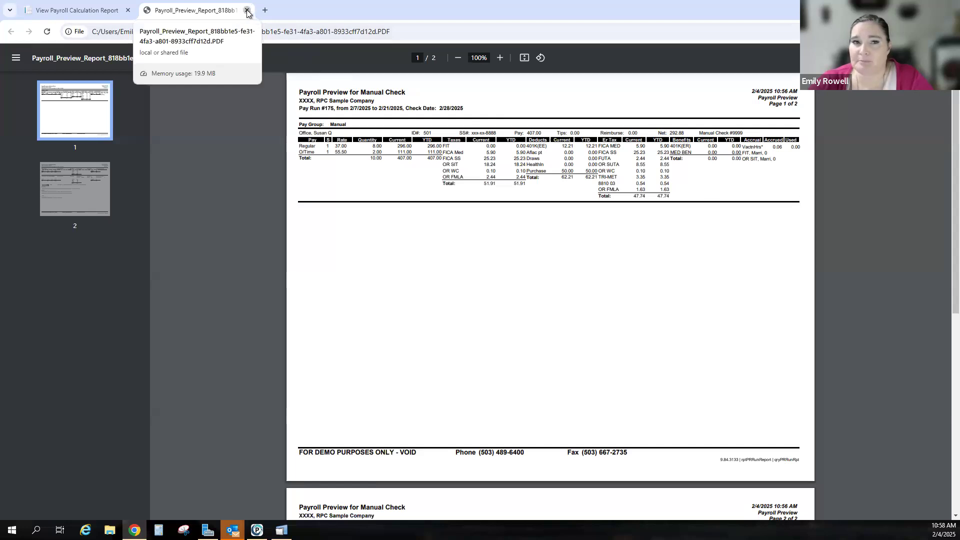
click(247, 10)
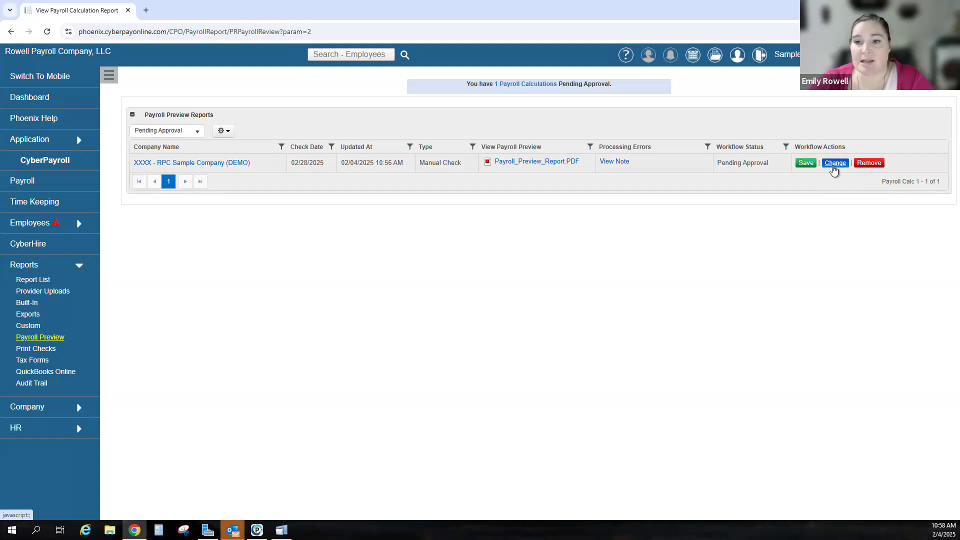
Elect to change pay amounts for the pending manual check and return to its manual check pay grid
click(834, 171)
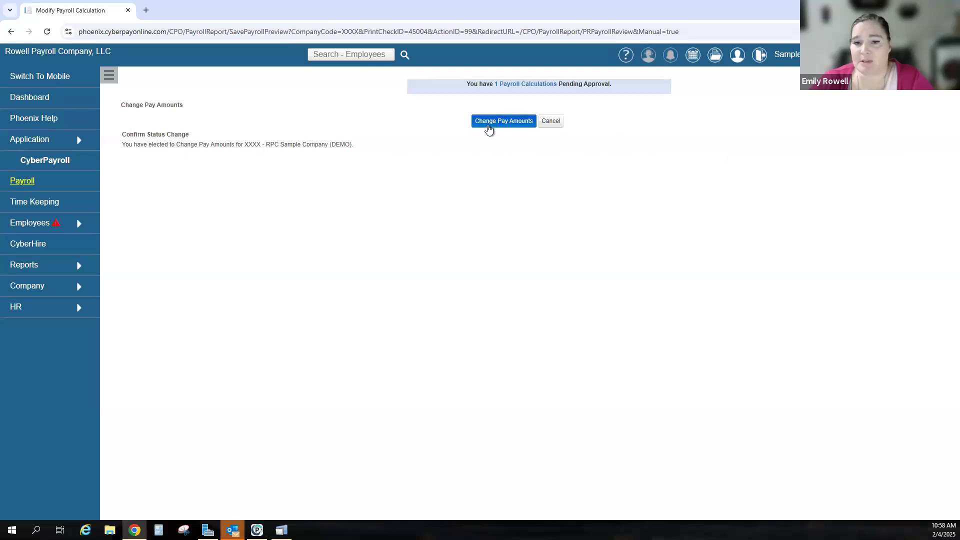
click(488, 128)
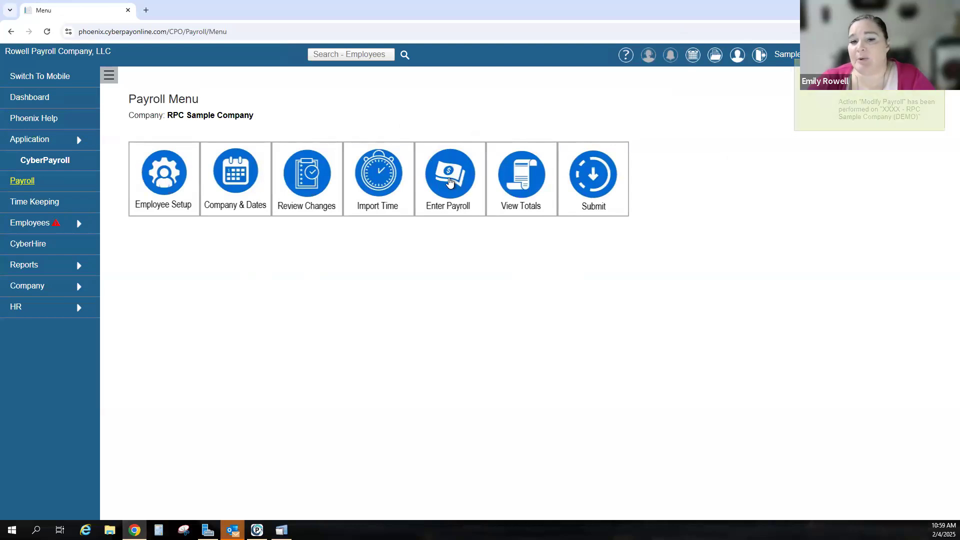
click(449, 182)
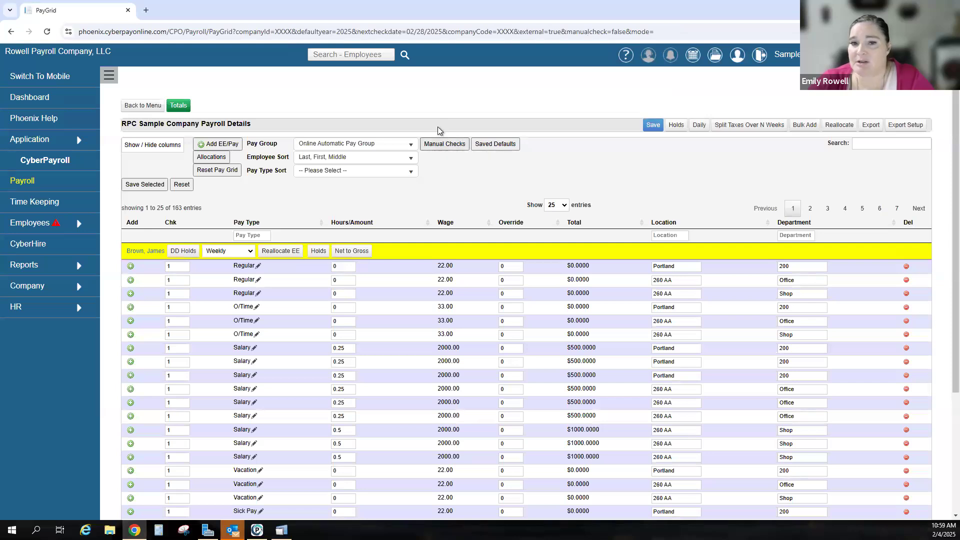
click(436, 146)
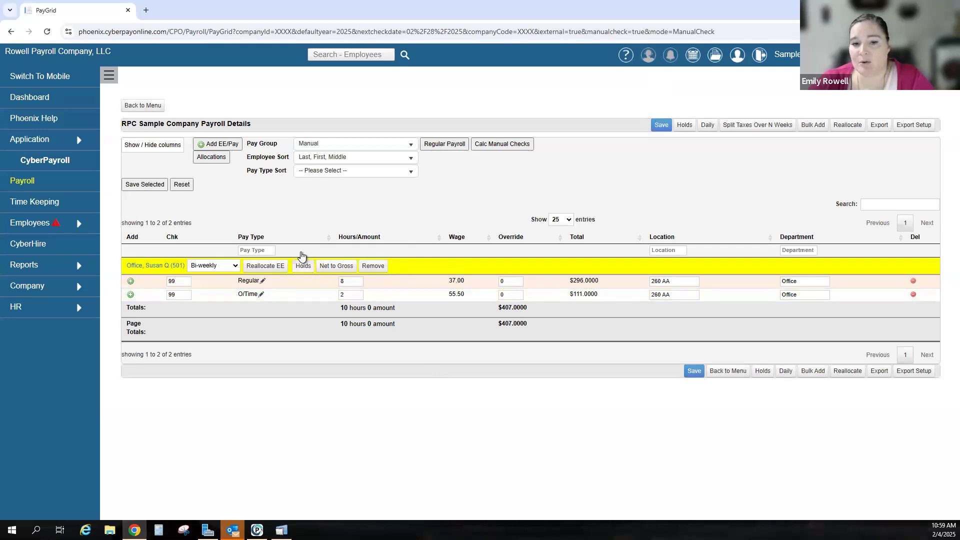
Add the Purchases deduction to the employee's holds on the manual check, apply it, and save
click(302, 267)
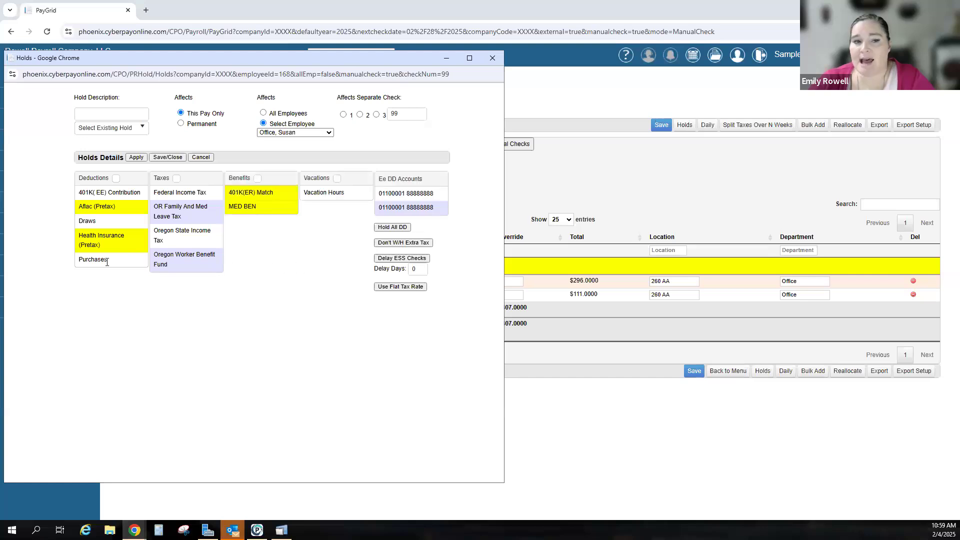
click(92, 262)
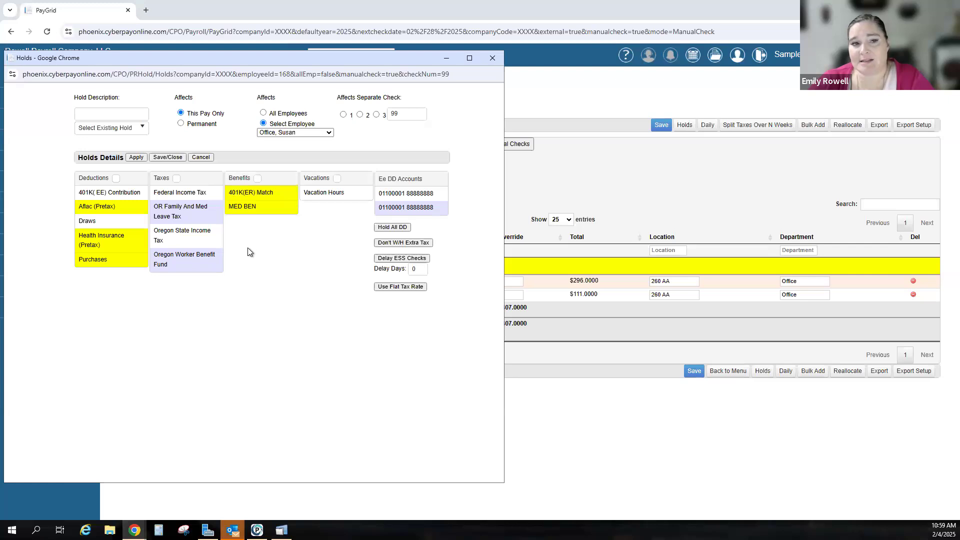
click(136, 158)
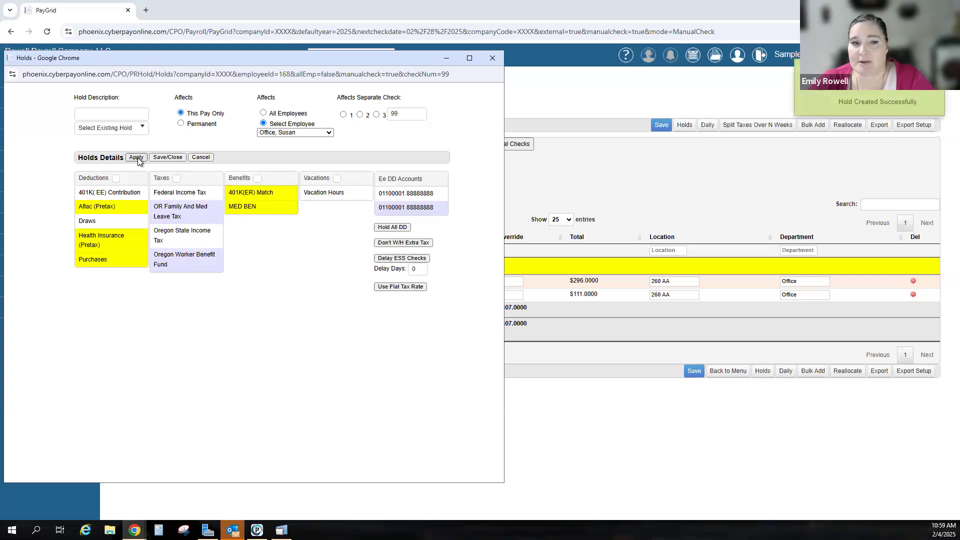
click(166, 158)
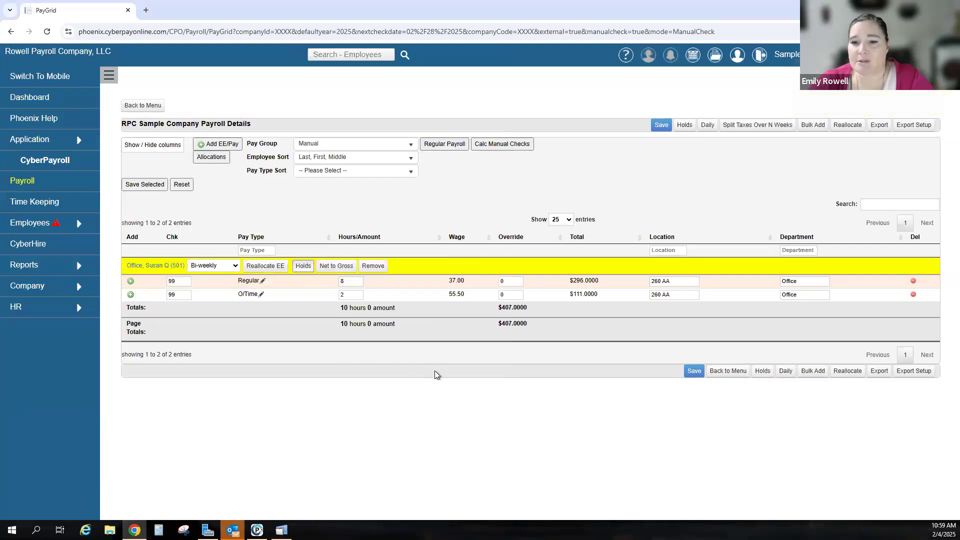
Recalculate the revised manual check by submitting it again for preview
click(515, 148)
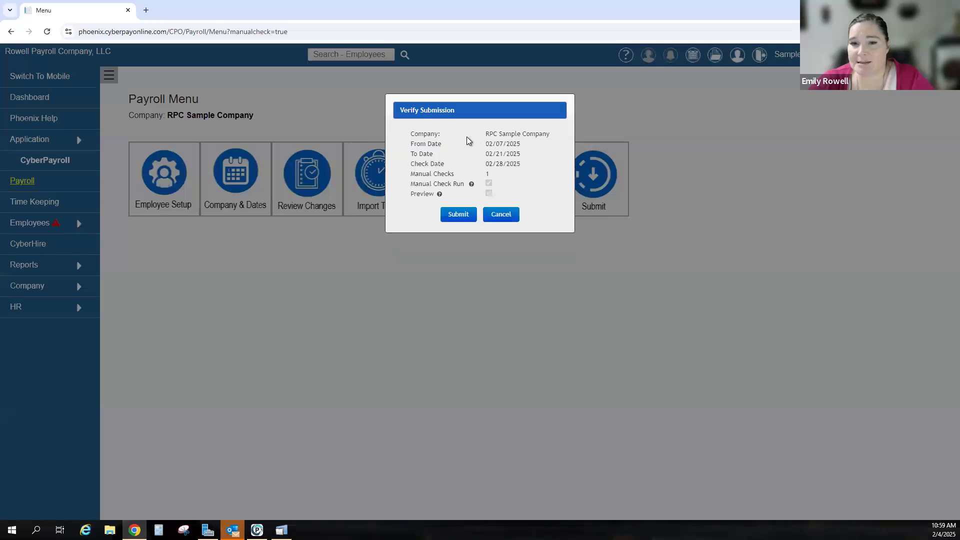
click(457, 215)
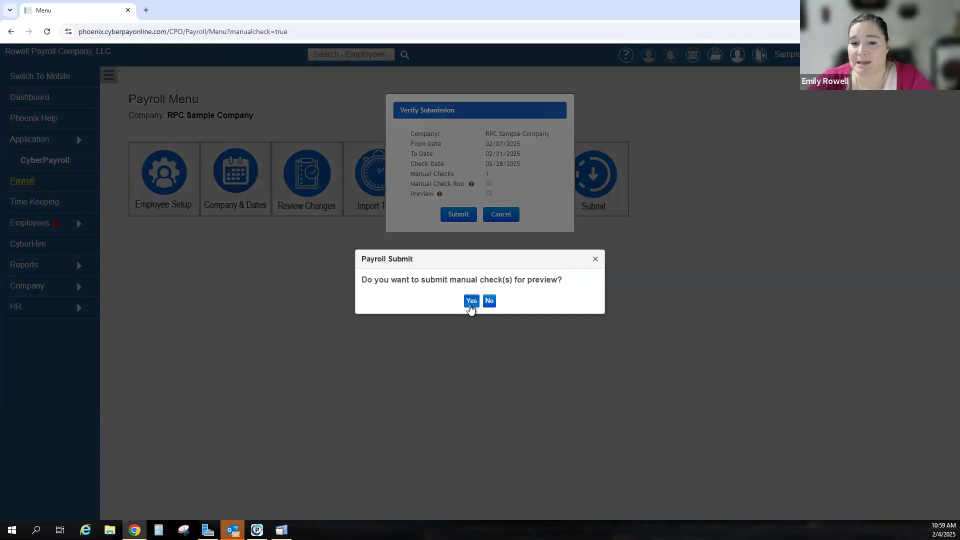
click(471, 301)
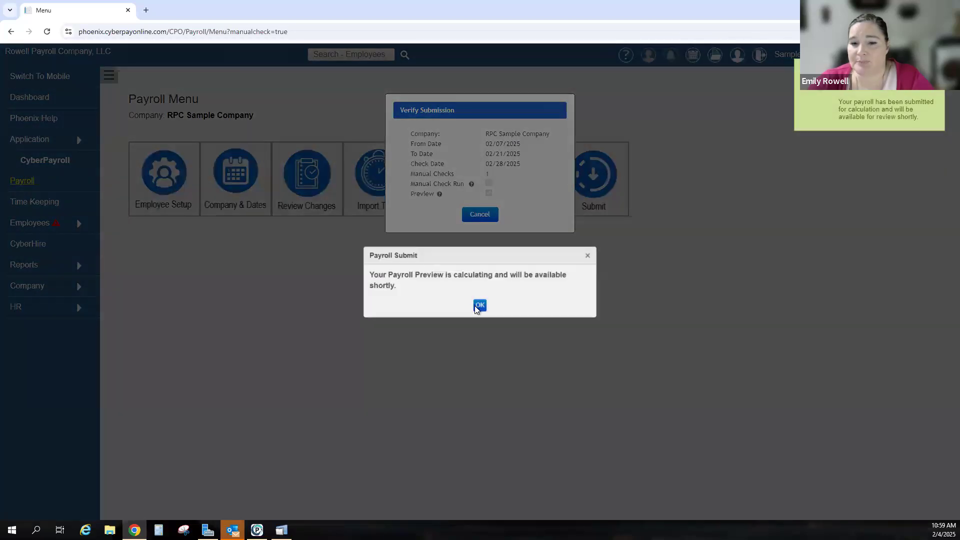
click(479, 308)
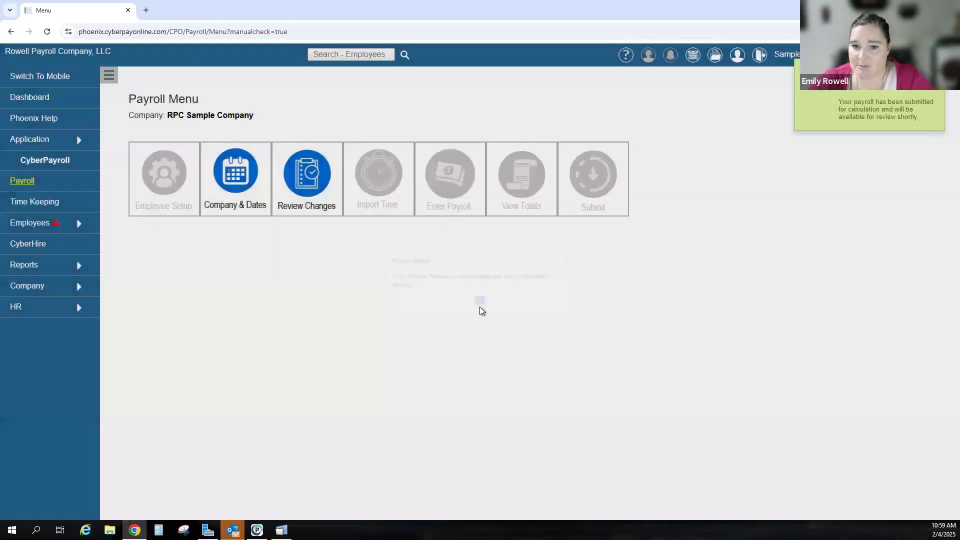
Refresh the Payroll Menu and list the recalculated manual check among the payroll calculations pending approval
click(48, 31)
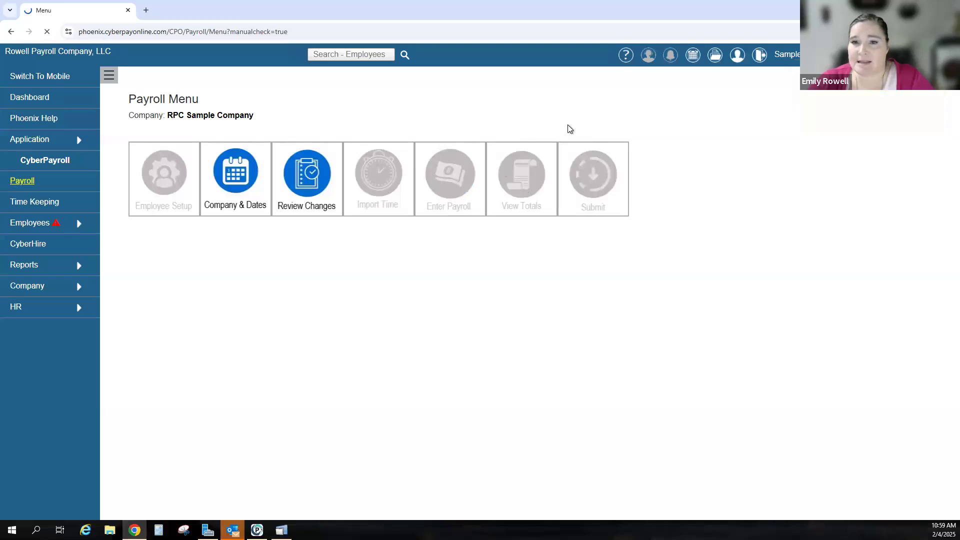
click(479, 315)
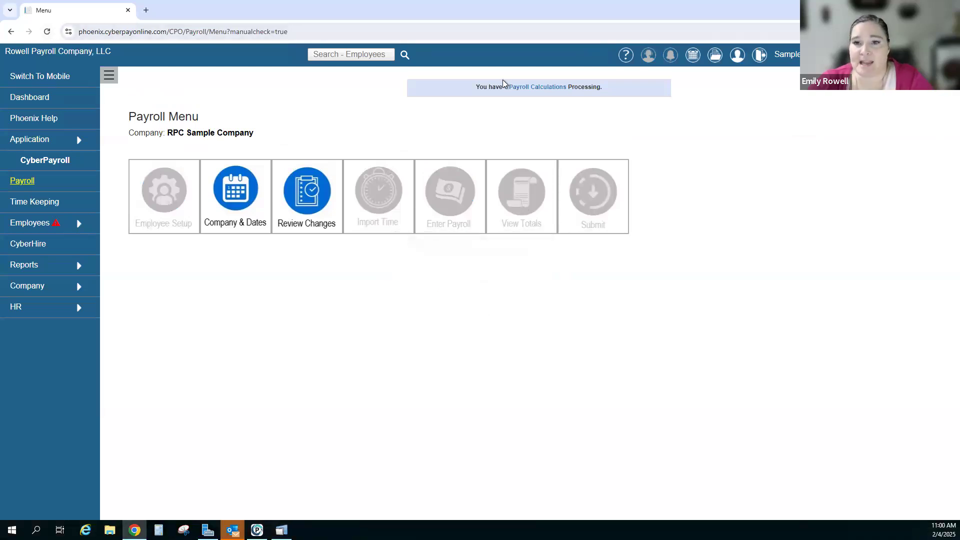
click(551, 87)
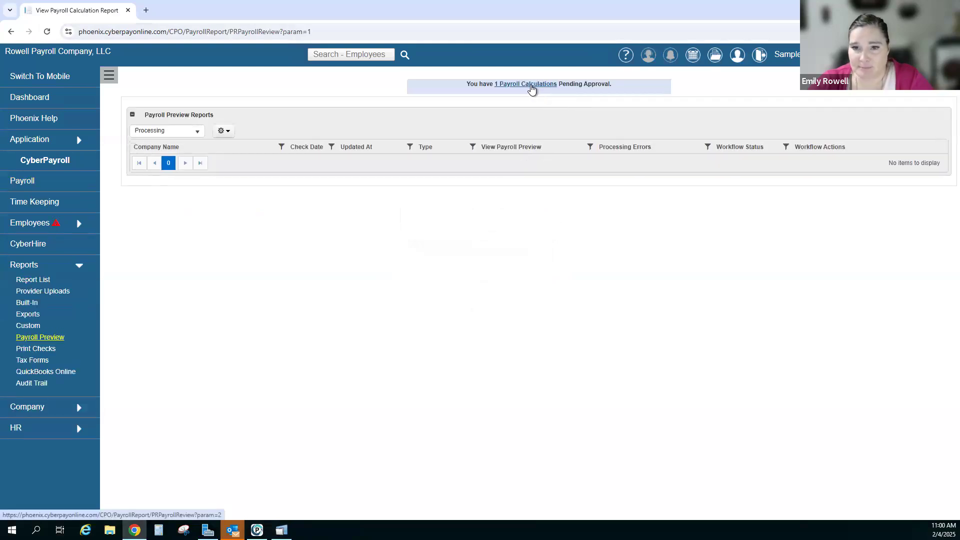
click(530, 89)
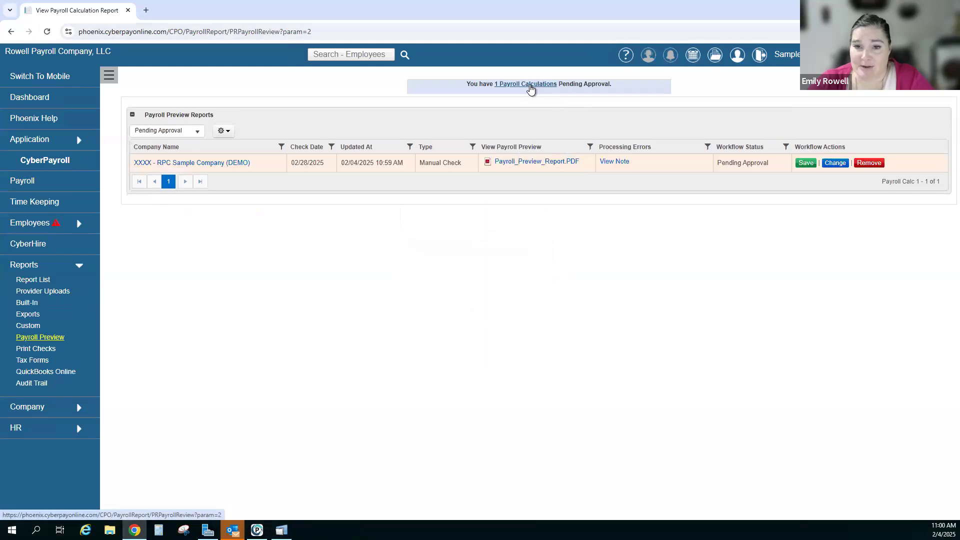
Open the recalculated manual check's payroll preview report PDF, check the deductions and net pay, and close the report
click(519, 88)
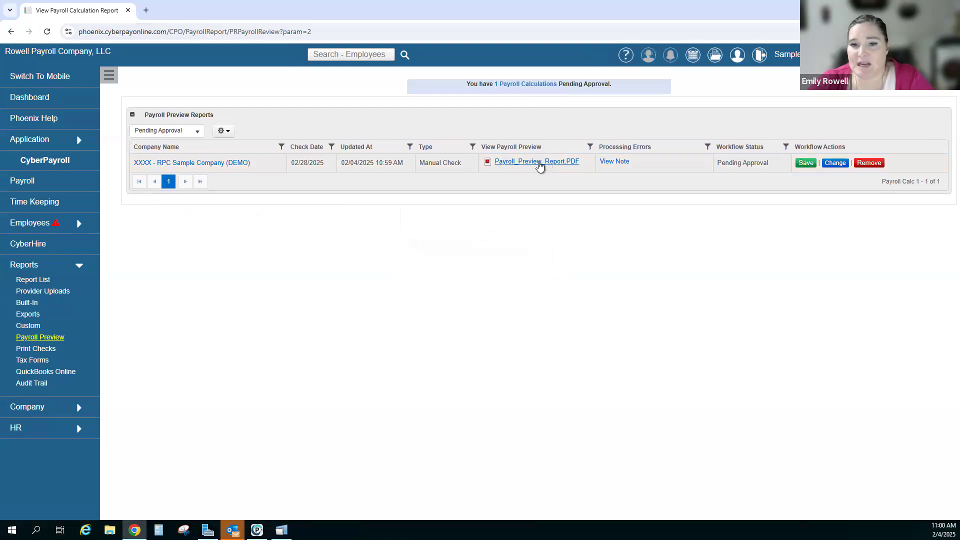
click(540, 165)
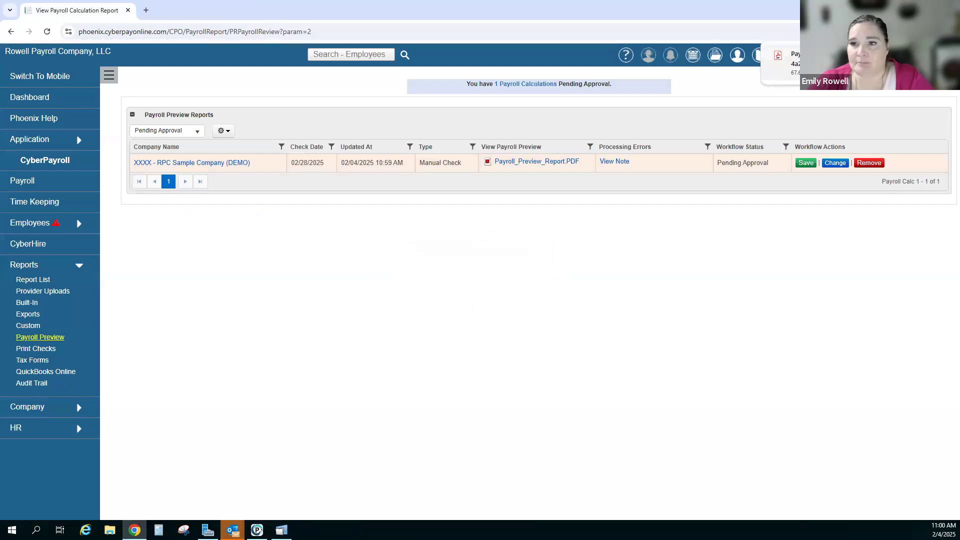
click(811, 64)
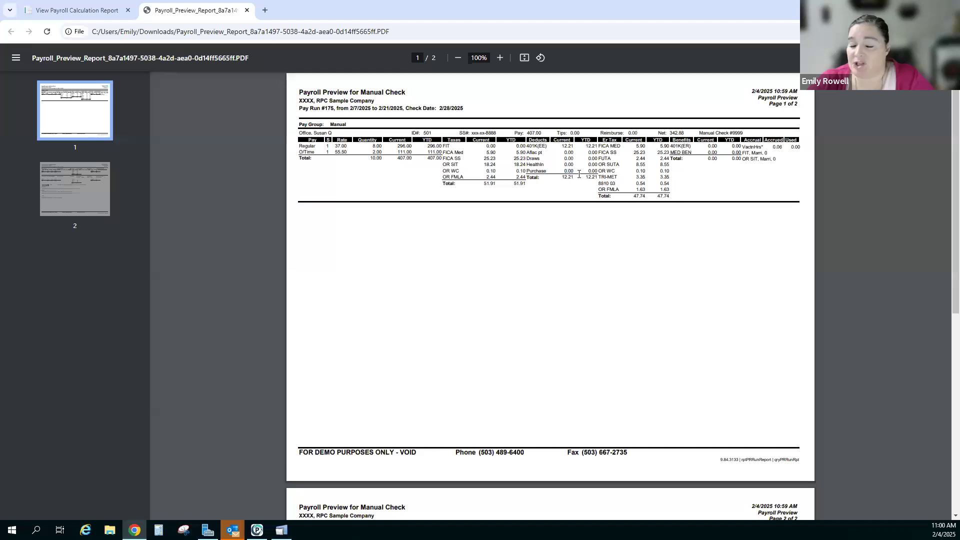
drag(687, 131, 662, 131)
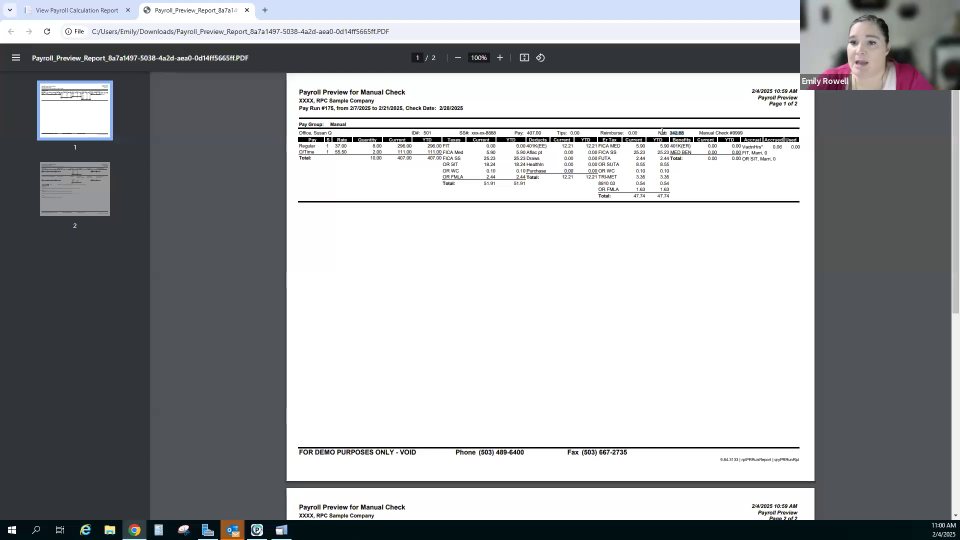
click(691, 134)
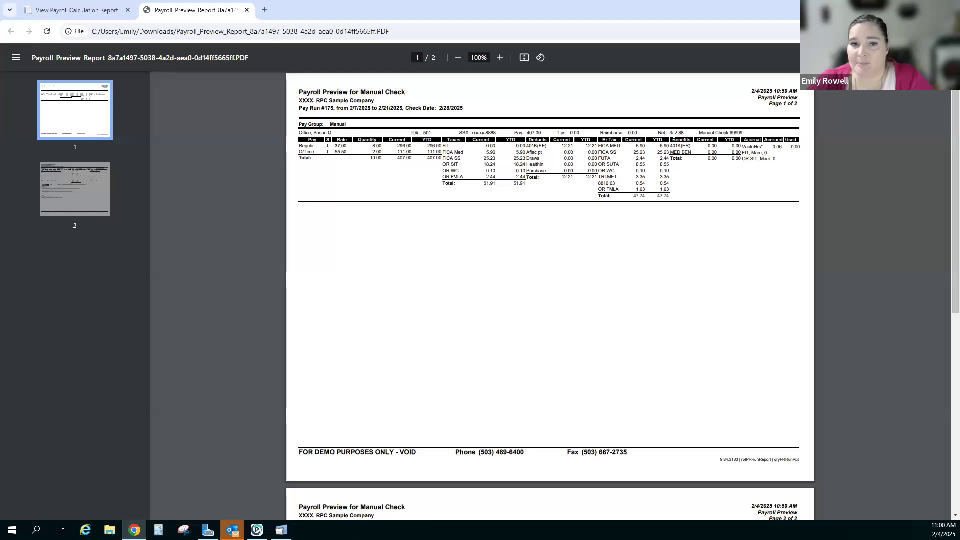
click(247, 11)
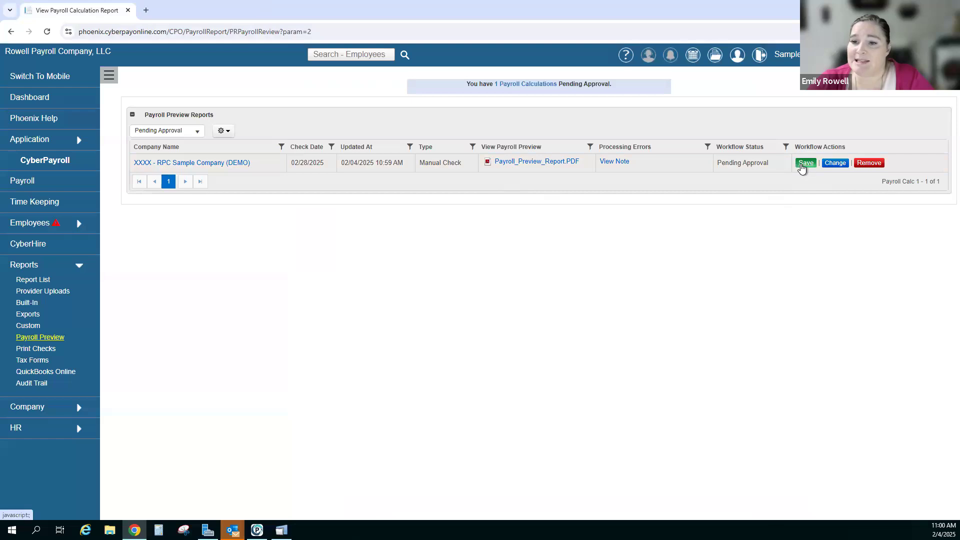
Save the pending manual check for RPC Sample Company (DEMO) and confirm the status change
click(806, 165)
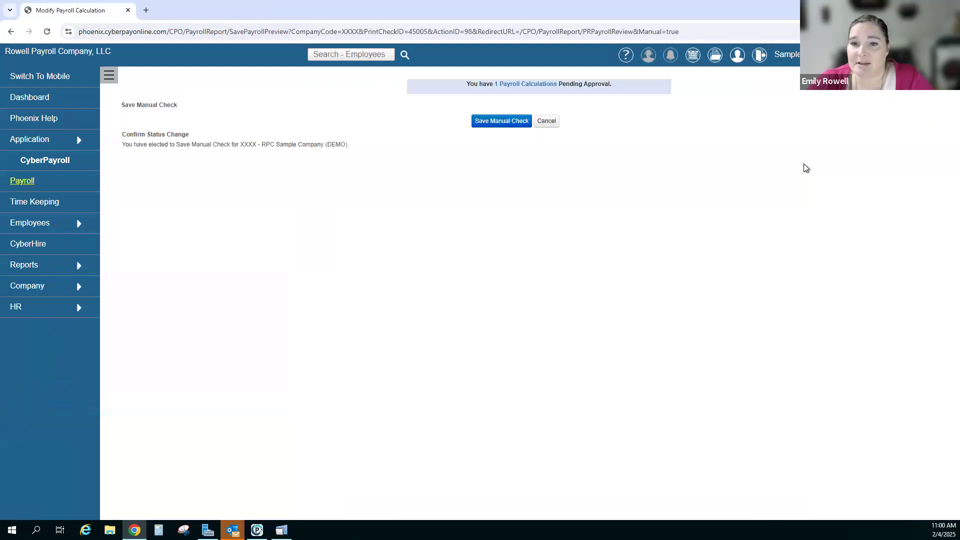
click(500, 123)
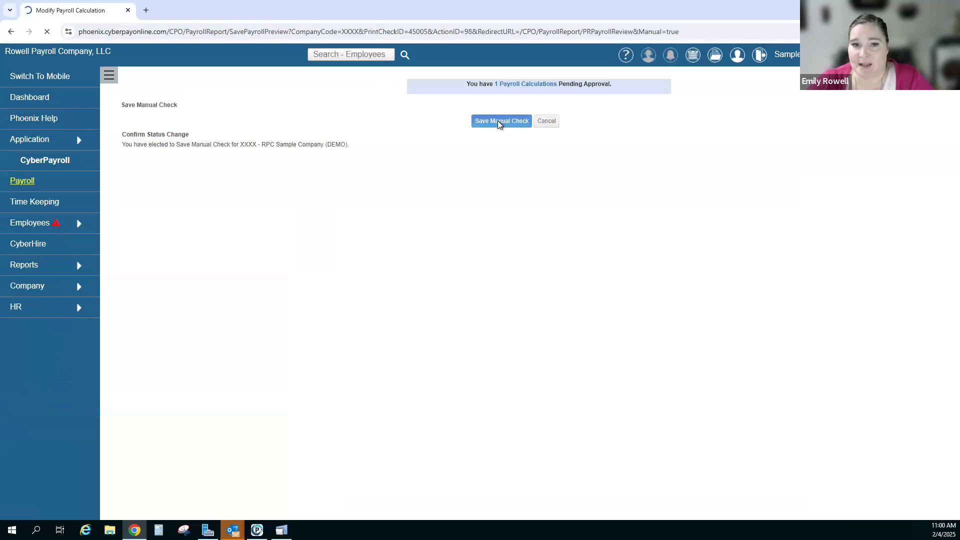